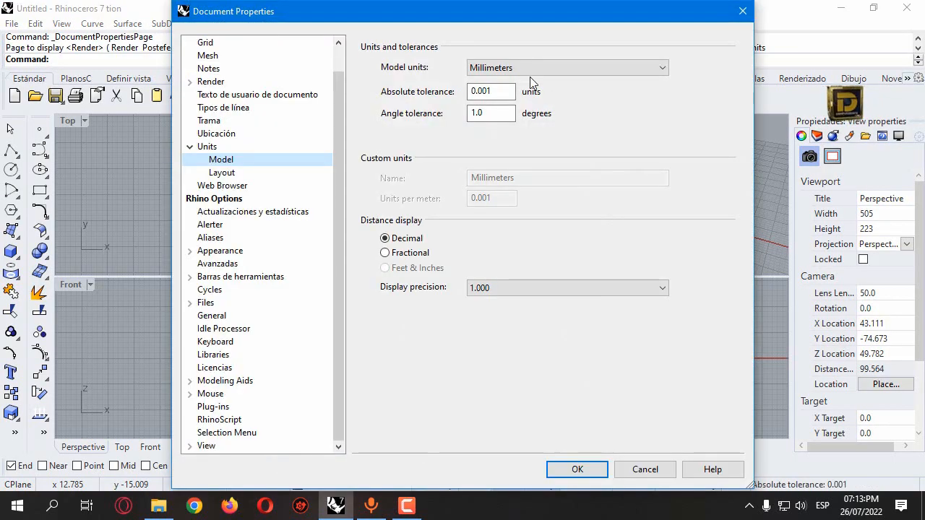
Set the document's model units to centimeters and apply the change
left_click(525, 68)
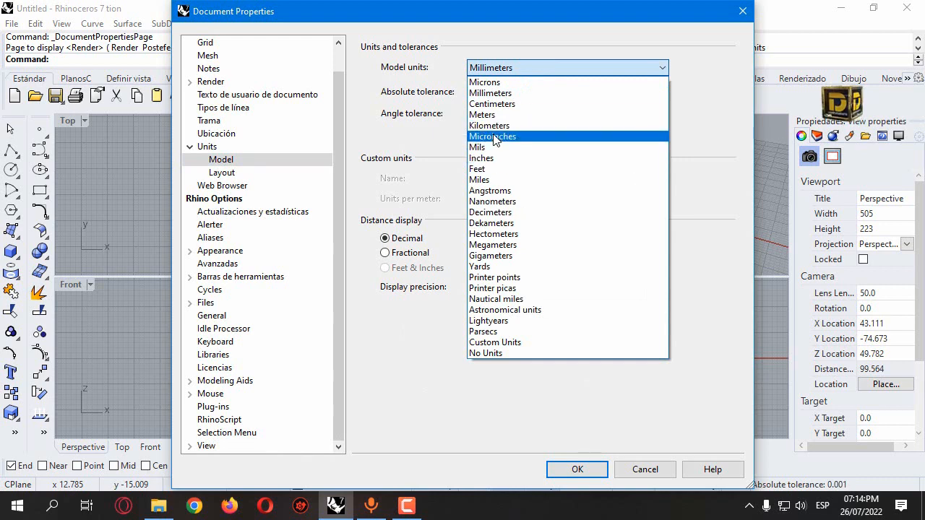
left_click(493, 104)
left_click(570, 467)
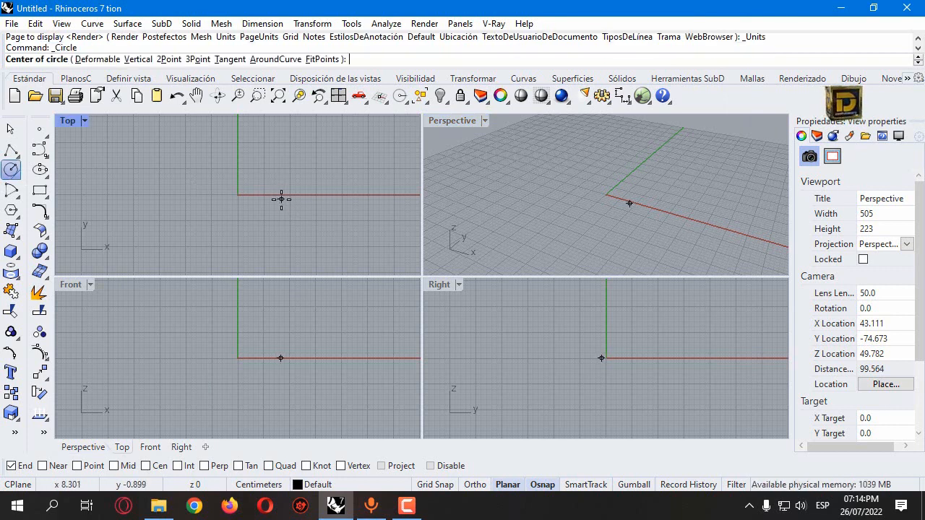
Draw a circle with a 20 cm diameter in the Top view, centred slightly up and right of the origin
left_click(258, 179)
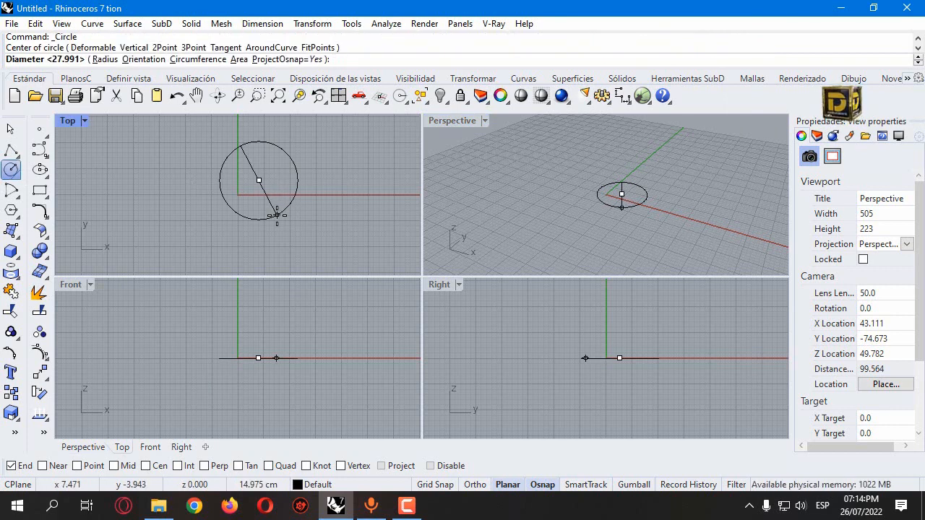
type("20")
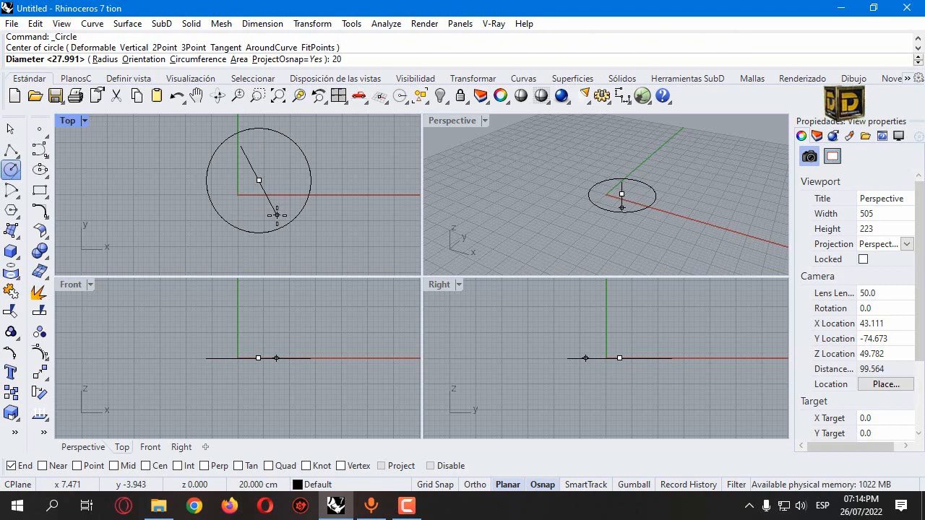
key("Return")
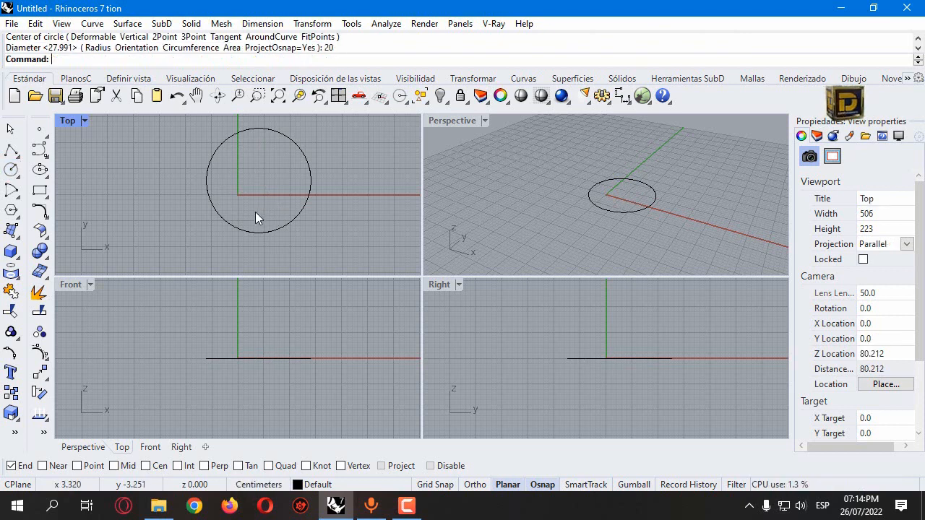
Enable center snapping for the polyline, create Layer 01 coloured green, and make it the current layer
left_click(12, 150)
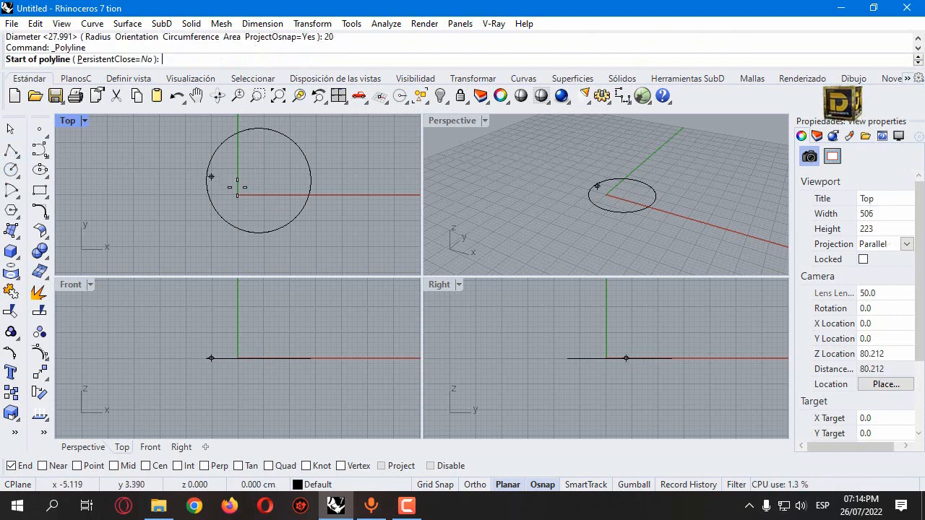
left_click(163, 467)
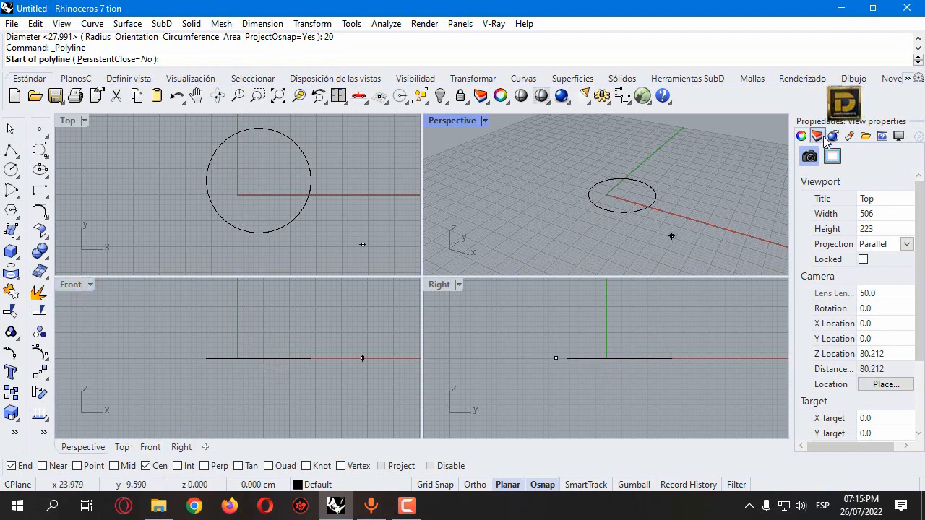
left_click(832, 137)
left_click(807, 157)
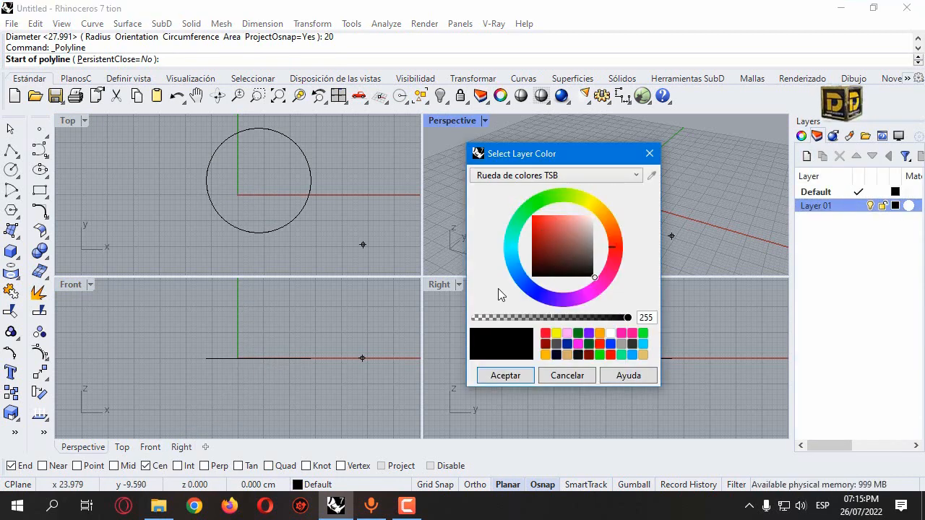
left_click(642, 333)
left_click(510, 371)
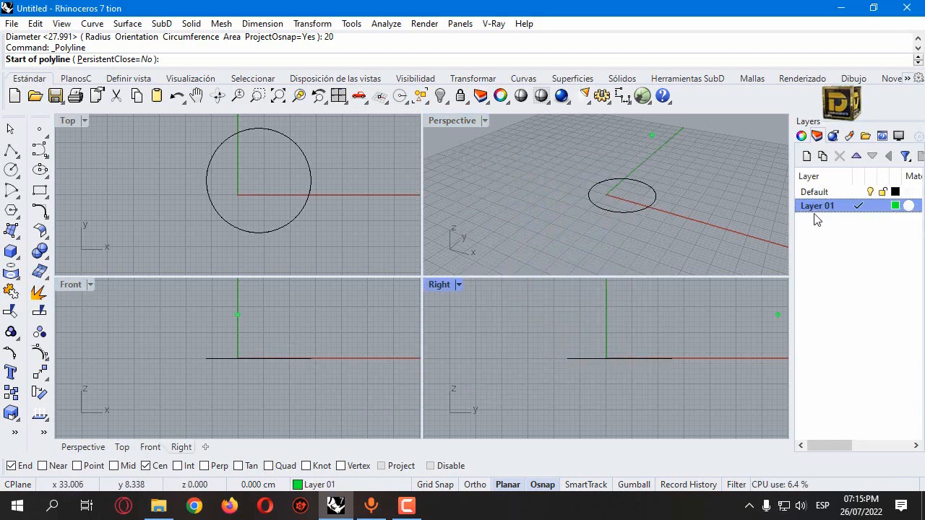
Draw a vertical 10 cm line upward from the circle's center, finishing it in the Front view
left_click(252, 354)
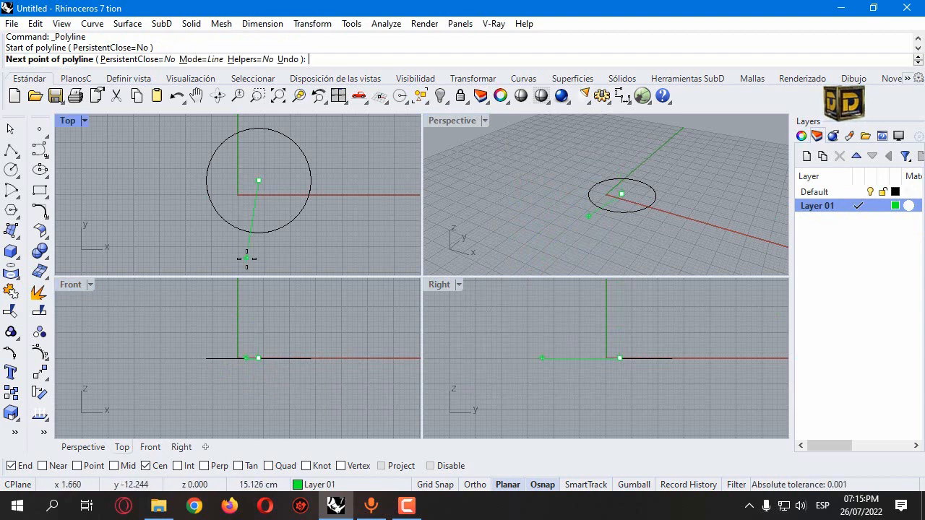
type("10")
key("Return")
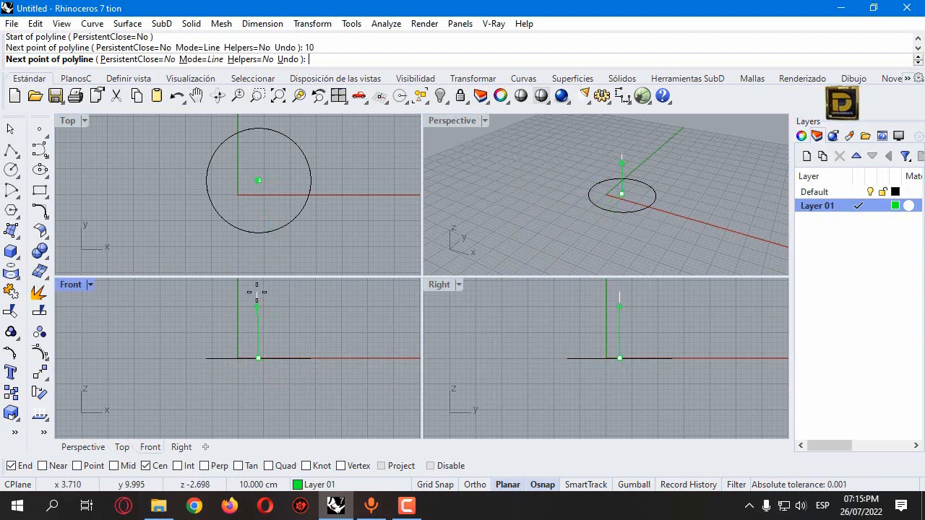
left_click(255, 293)
key("Return")
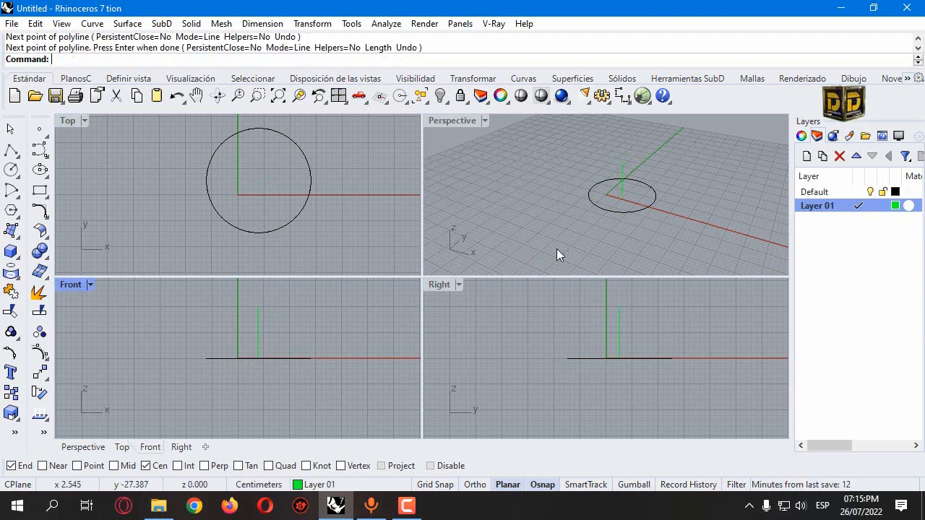
On the Default layer, draw an outward-bulging arc from the line's upper end to the circle's right quadrant in the Front view
left_click(858, 192)
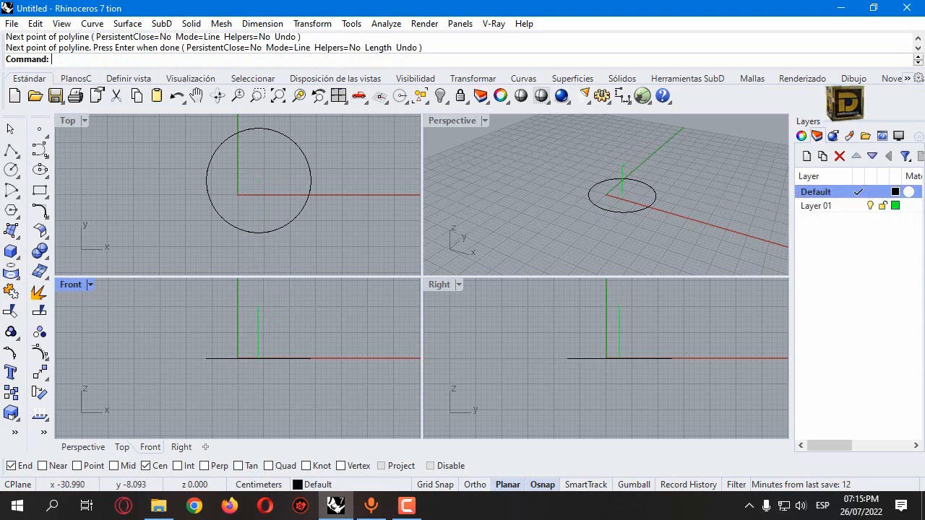
left_click(17, 200)
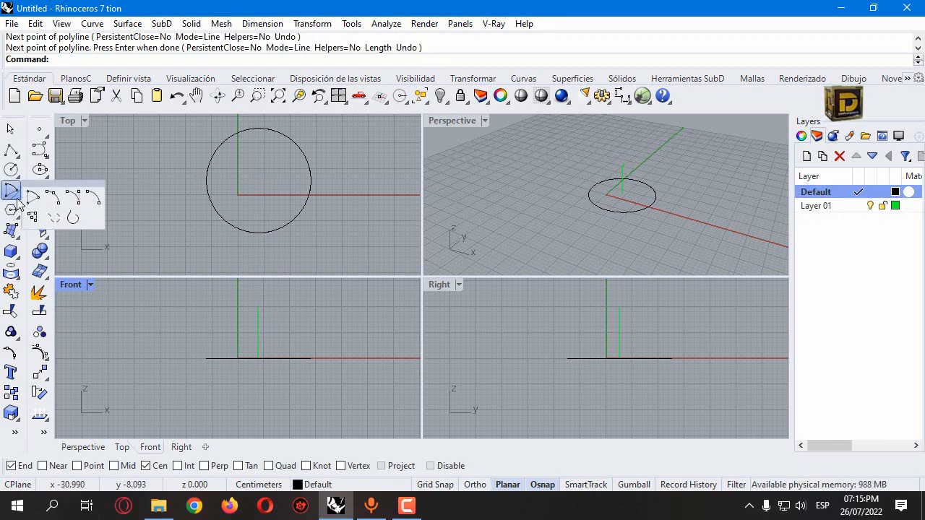
left_click(57, 196)
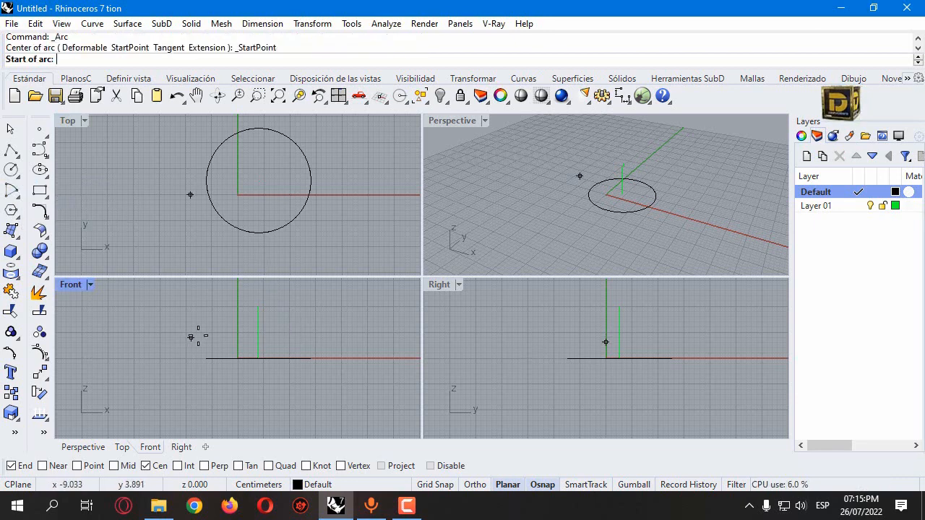
left_click(258, 306)
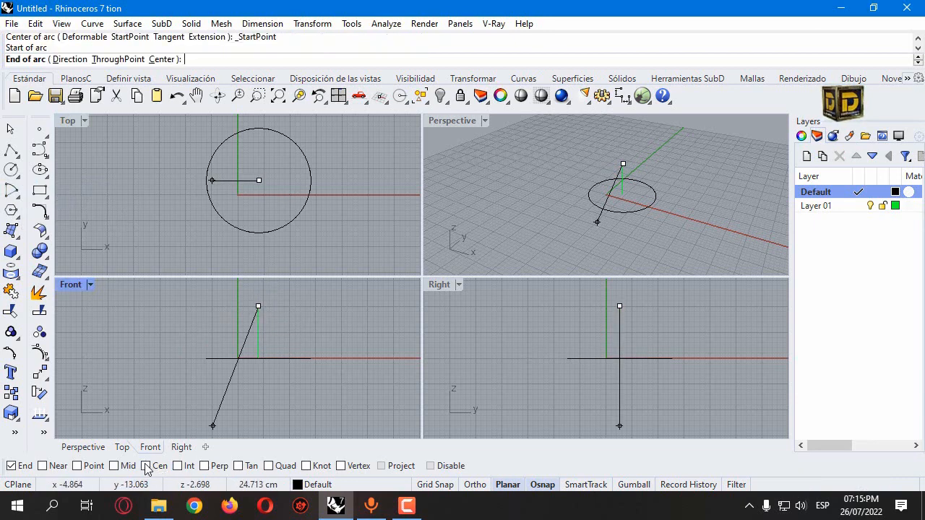
left_click(268, 465)
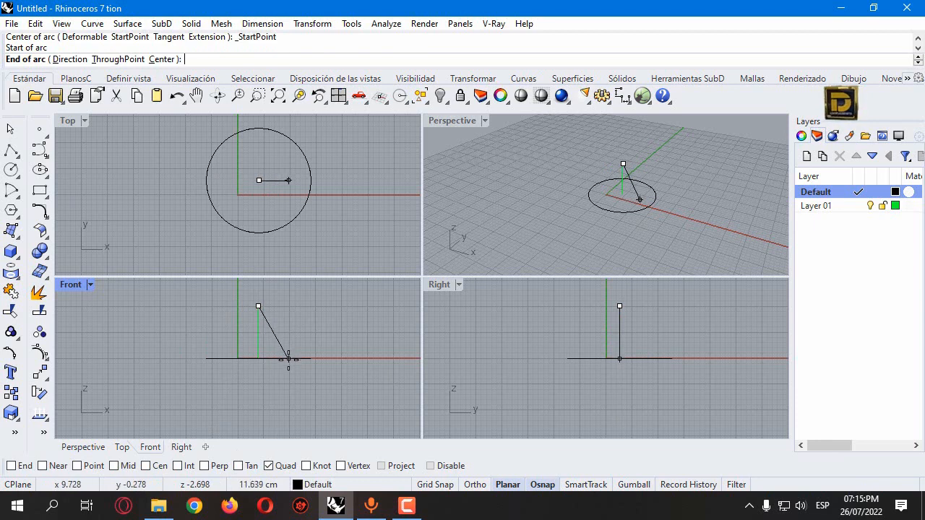
left_click(311, 359)
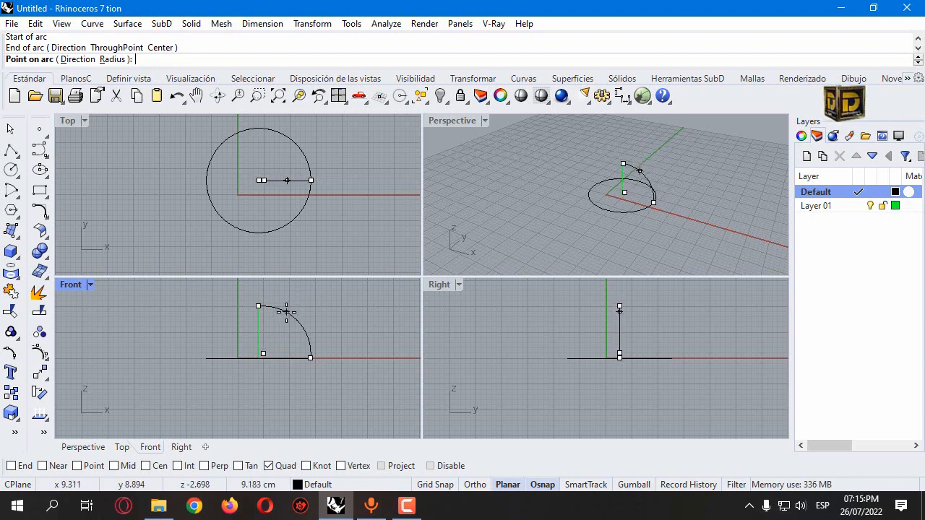
left_click(287, 312)
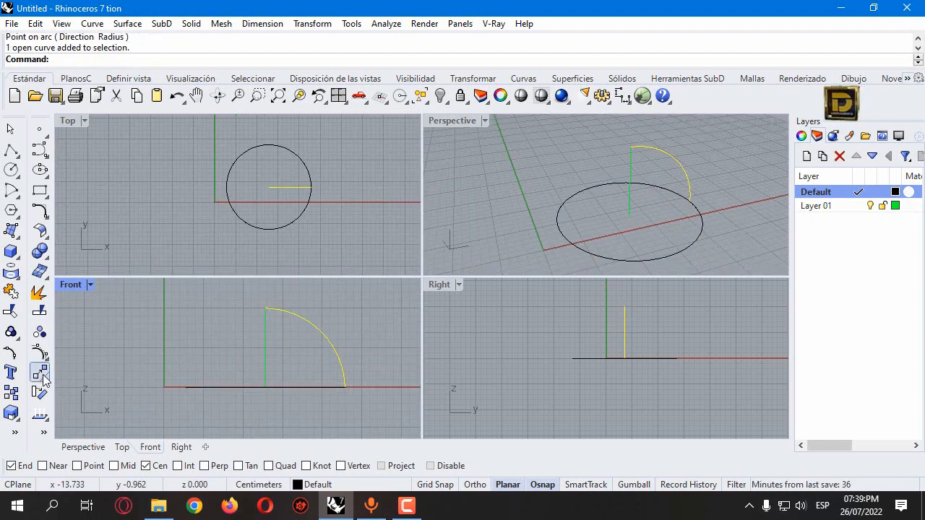
Revolve the arc a full circle around the vertical axis from the base of the green line to its upper end
left_click(44, 379)
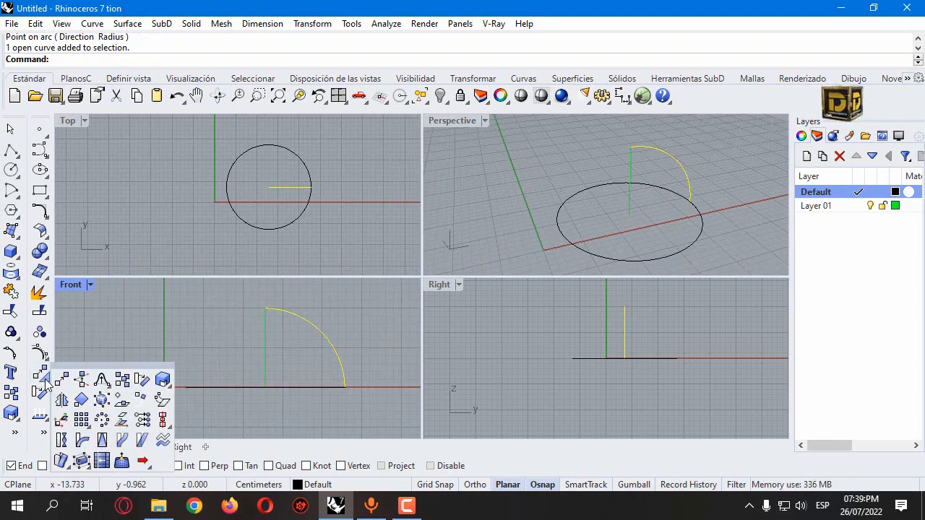
left_click(16, 237)
left_click(73, 319)
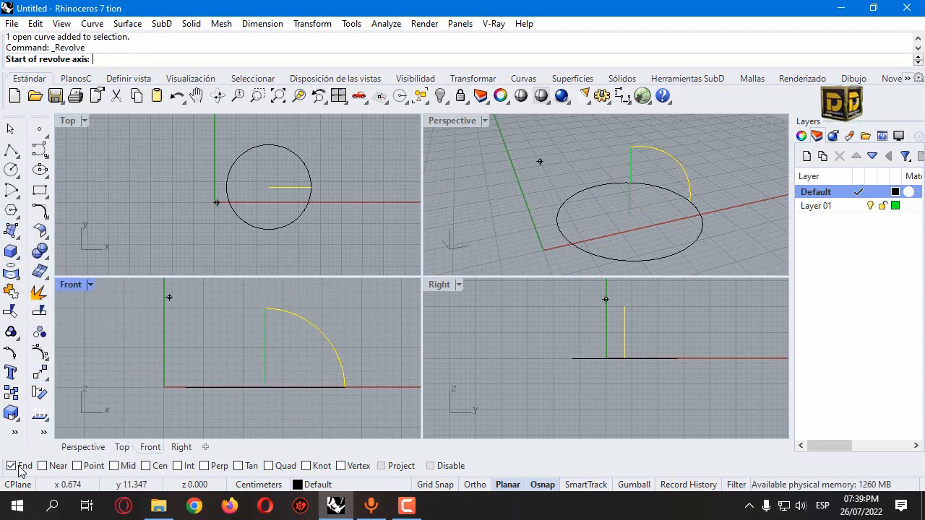
left_click(626, 214)
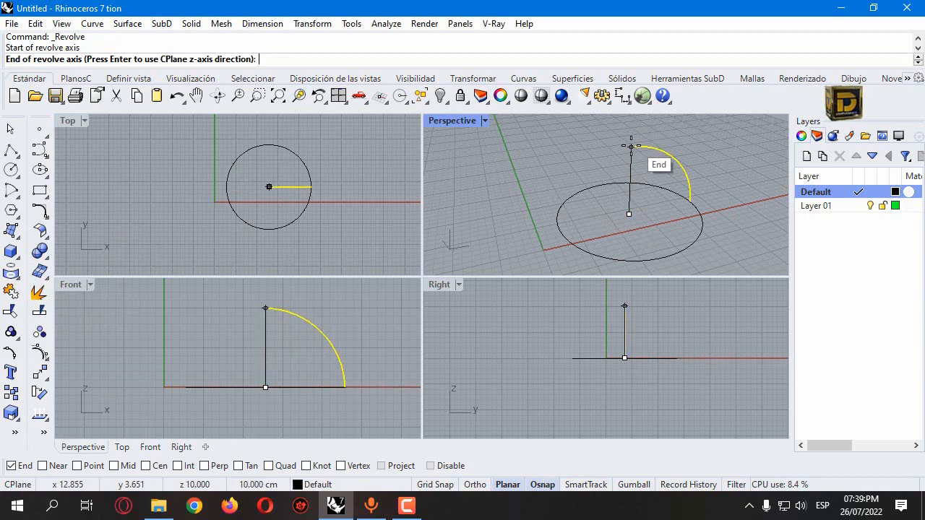
left_click(630, 147)
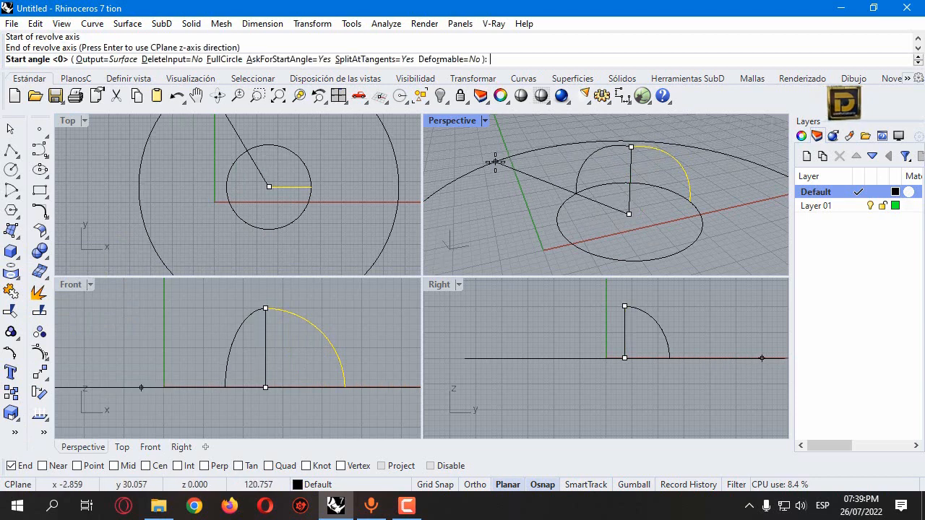
left_click(224, 60)
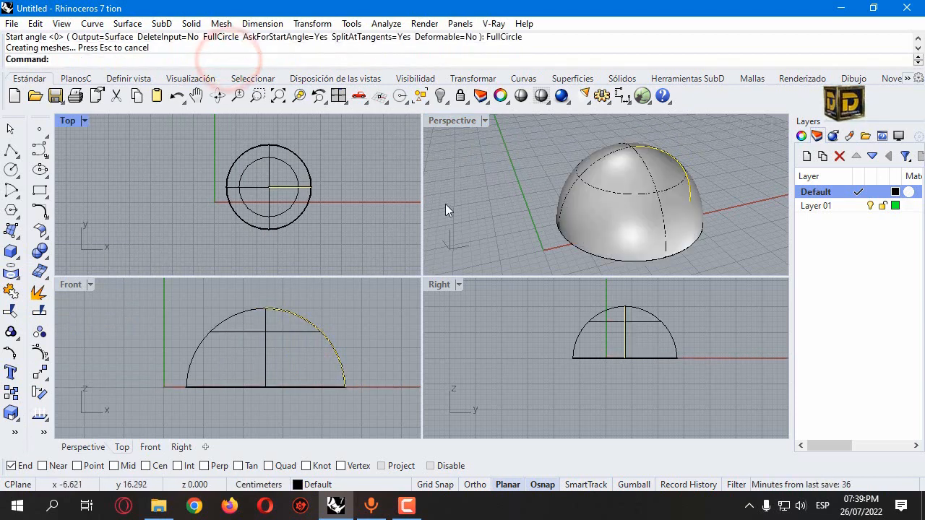
Polar-array the arc around the circle's center in the Top view with 6 items over 360 degrees
left_click(40, 373)
left_click(98, 423)
left_click(269, 187)
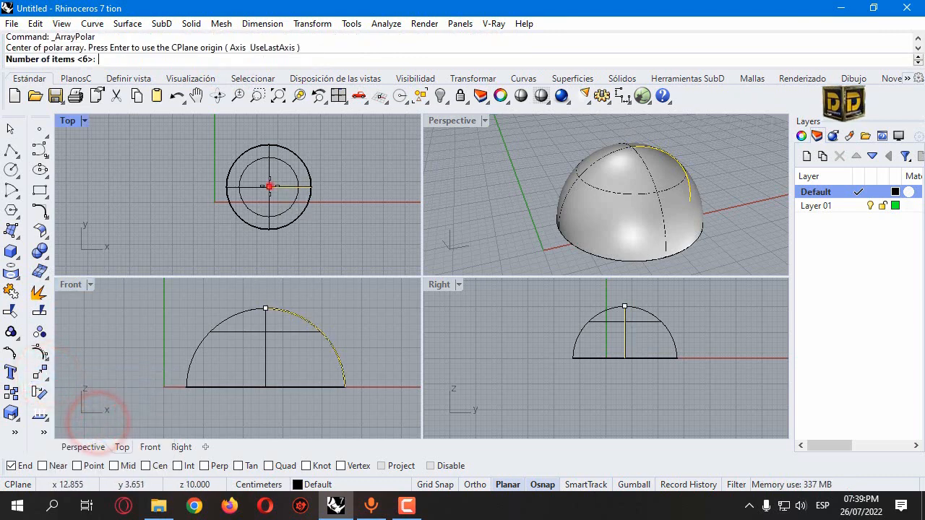
key("Return")
key("Return")
key("Return")
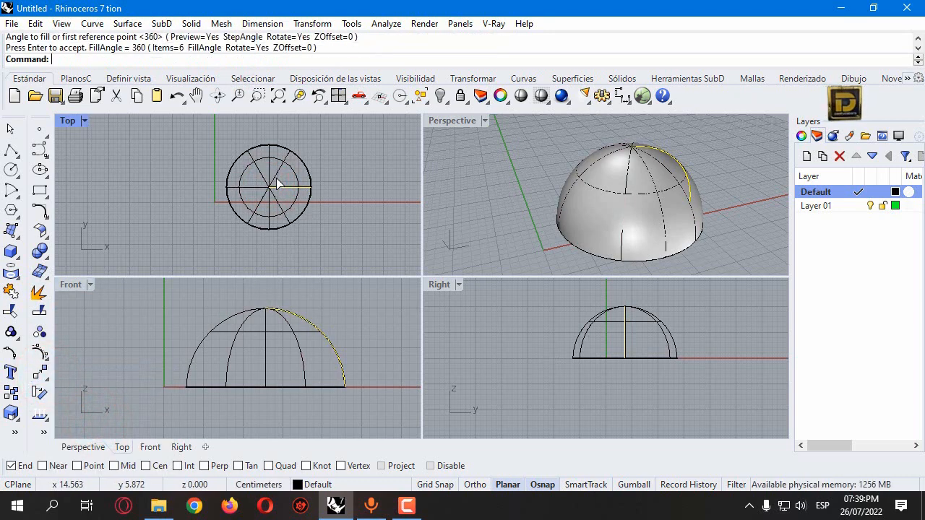
Split the dome surface using the arrayed arcs as cutting objects
left_click(589, 209)
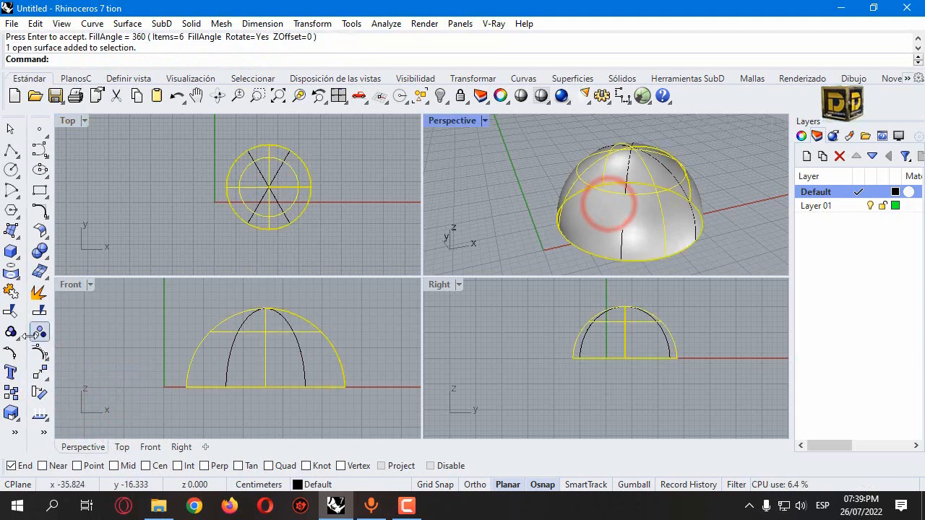
left_click(40, 309)
left_click(257, 168)
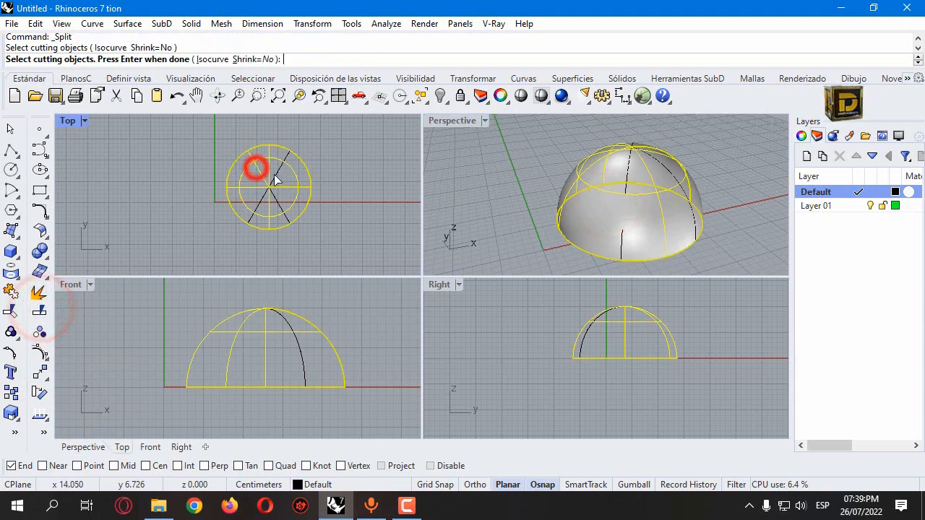
left_click(275, 175)
left_click(283, 187)
left_click(242, 186)
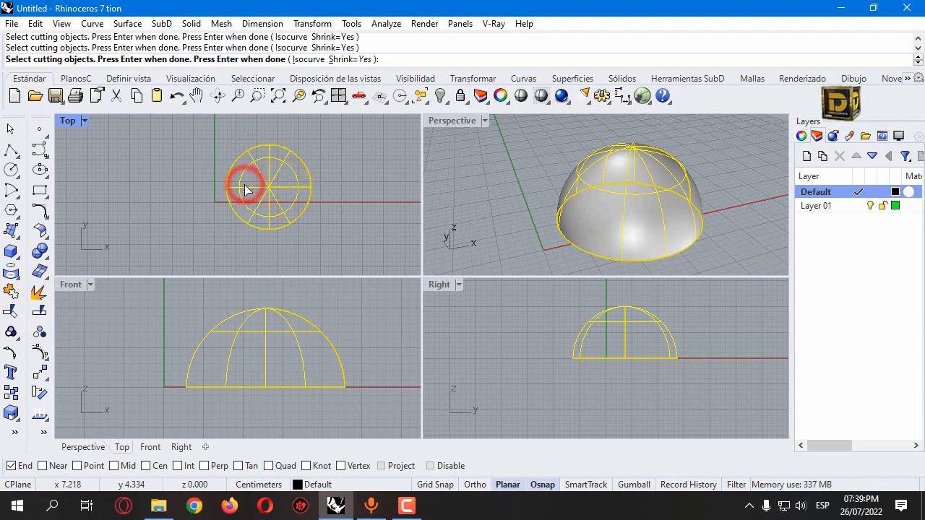
key("Return")
Delete the three rear segments of the split dome, leaving its front half
left_click(458, 224)
left_click(636, 210)
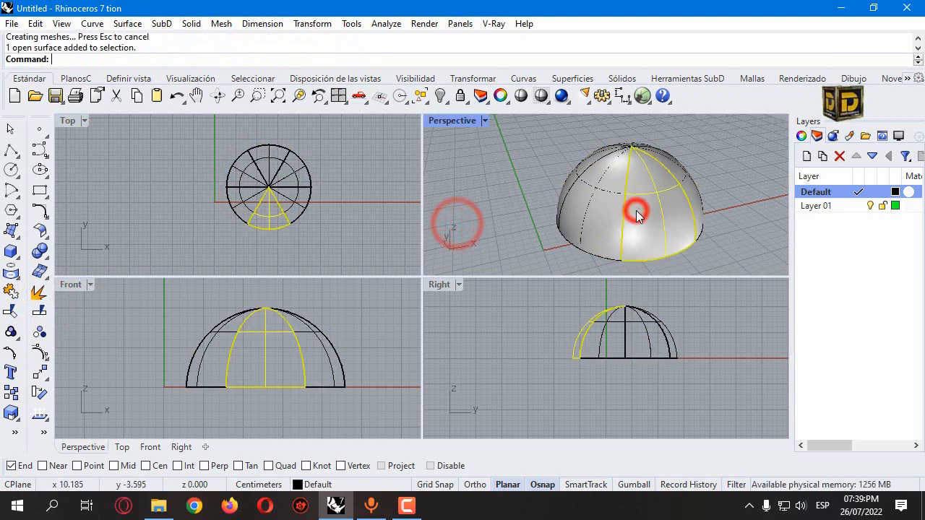
left_click(245, 171)
left_click(262, 158, "shift")
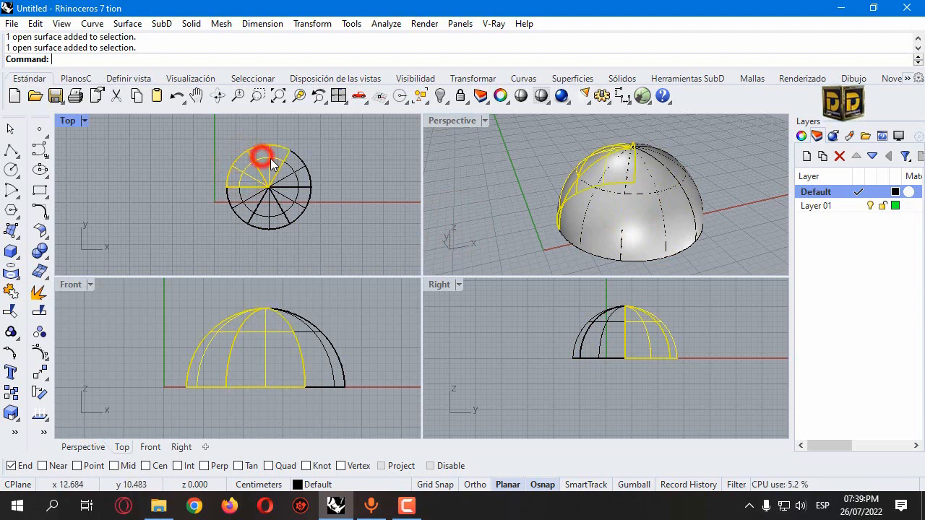
left_click(282, 164, "shift")
left_click(287, 163)
key("Delete")
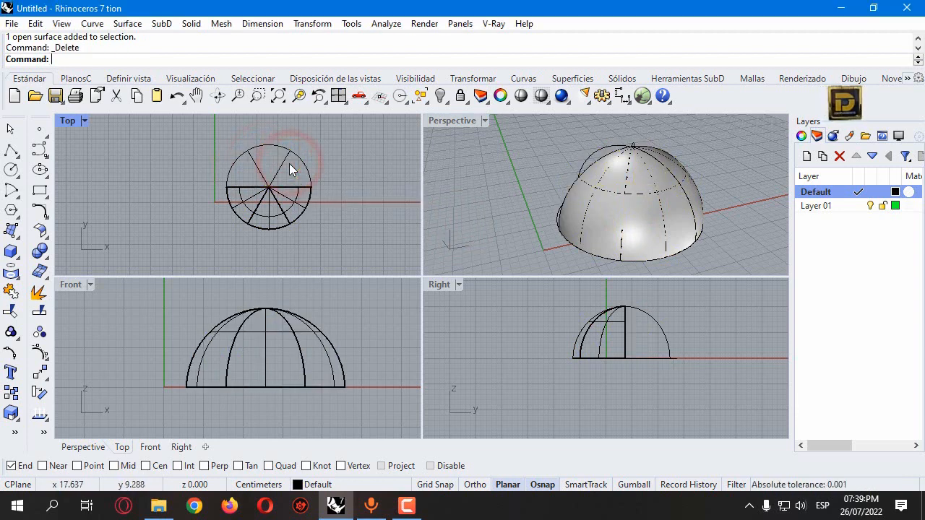
With the front dome segment selected, add a new layer and set its colour to dark blue
left_click(658, 221)
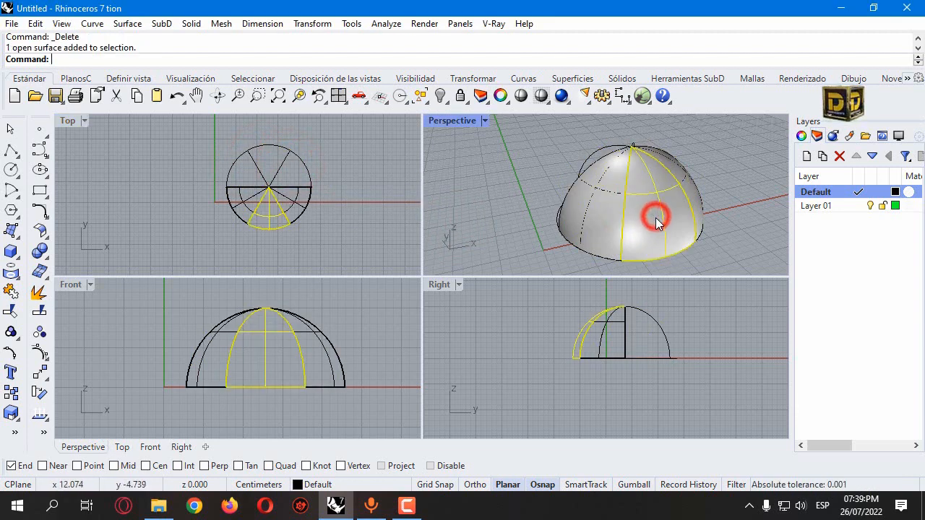
left_click(806, 157)
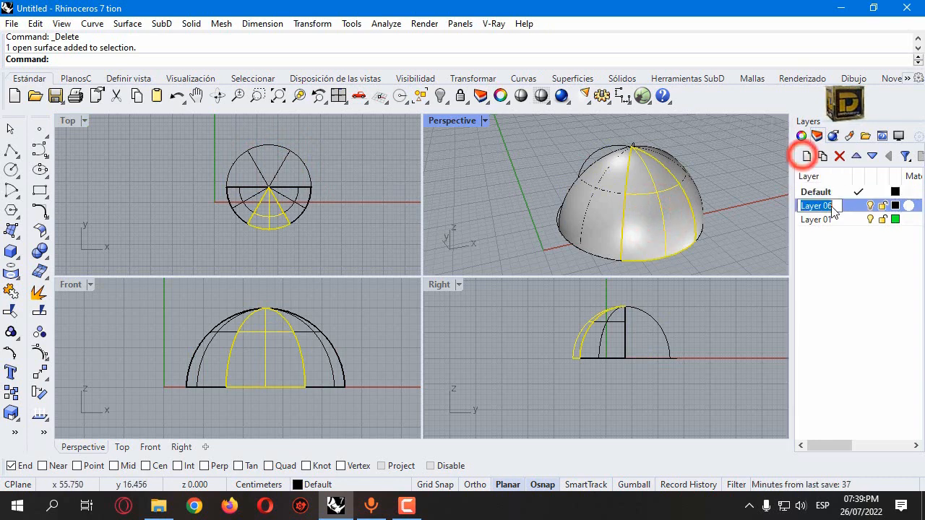
left_click(895, 206)
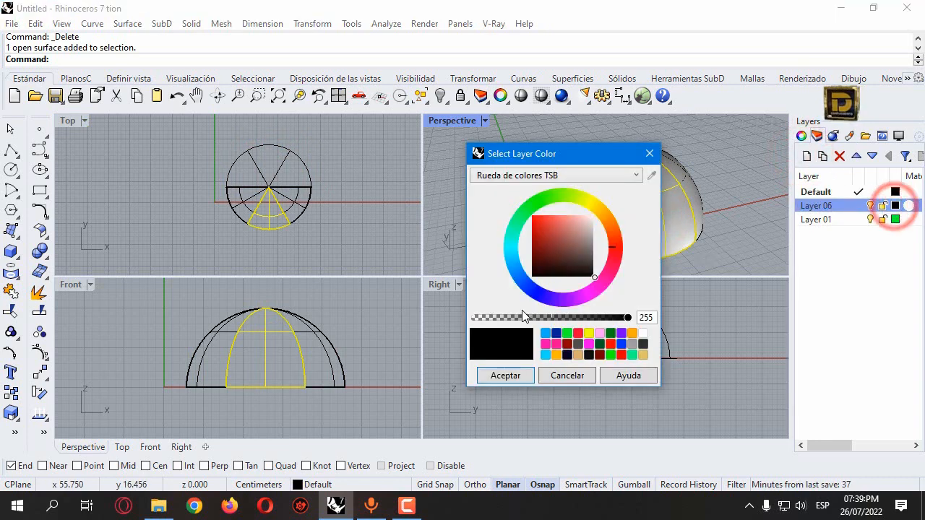
left_click(557, 331)
left_click(526, 373)
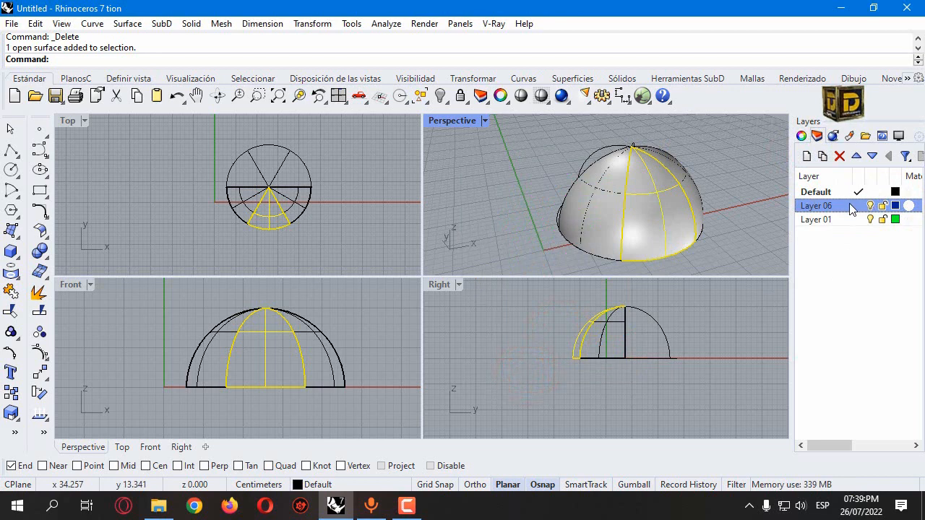
Move the front dome segment to the current blue layer and hide the Default layer
right_click(870, 206)
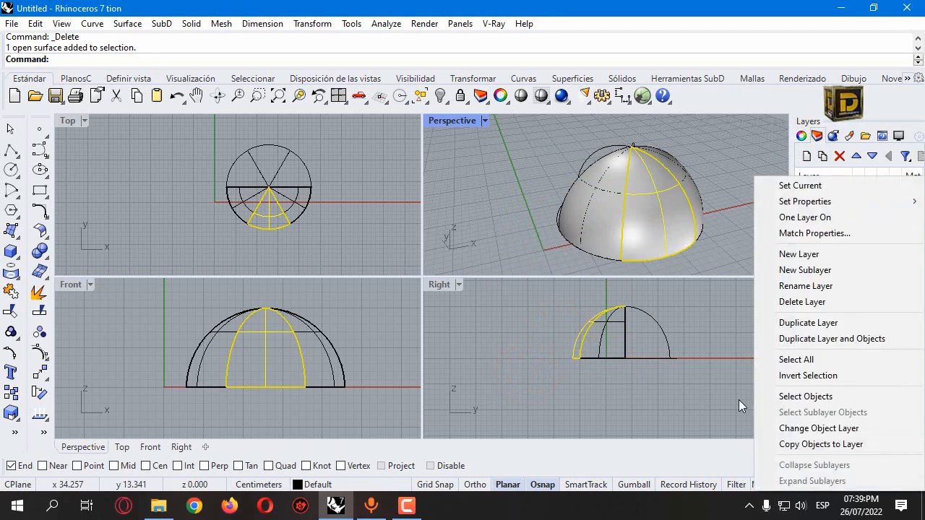
left_click(849, 443)
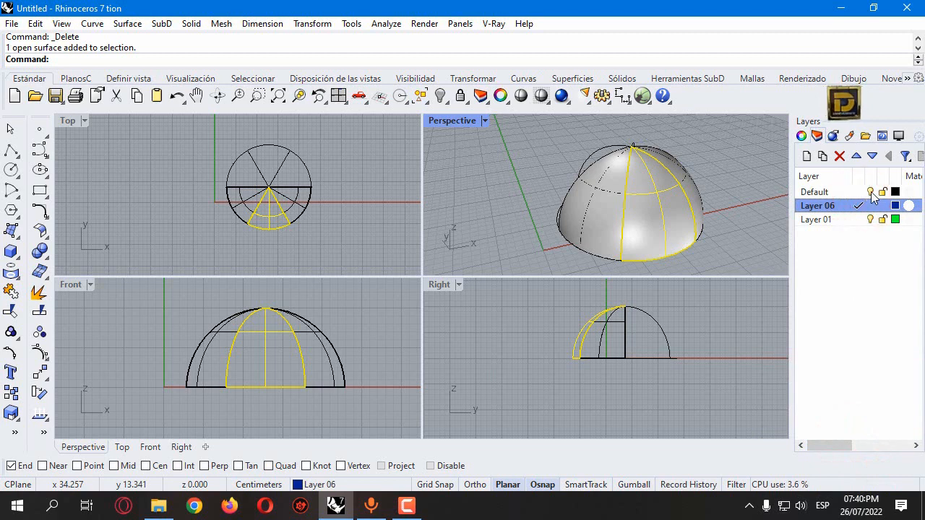
left_click(870, 192)
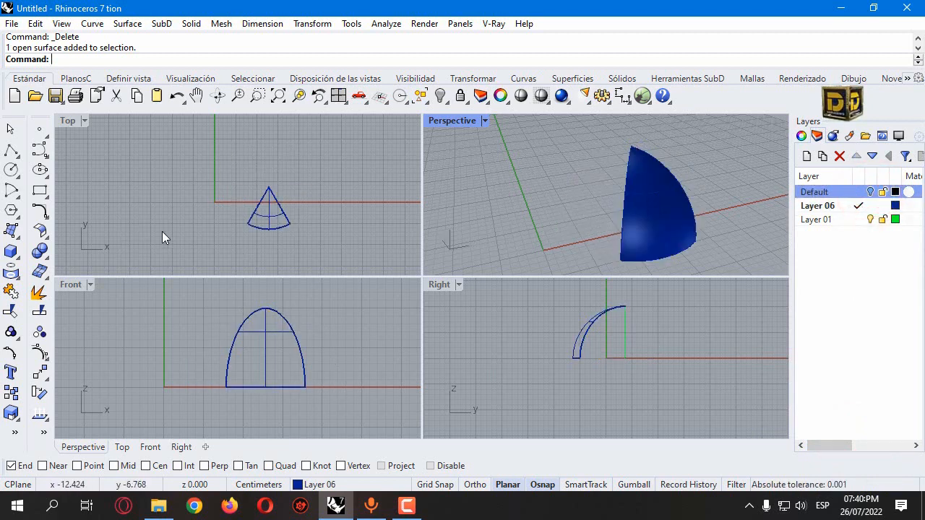
Duplicate the border of the blue dome segment as a curve
left_click(259, 230)
scroll(259, 227, "up", 3)
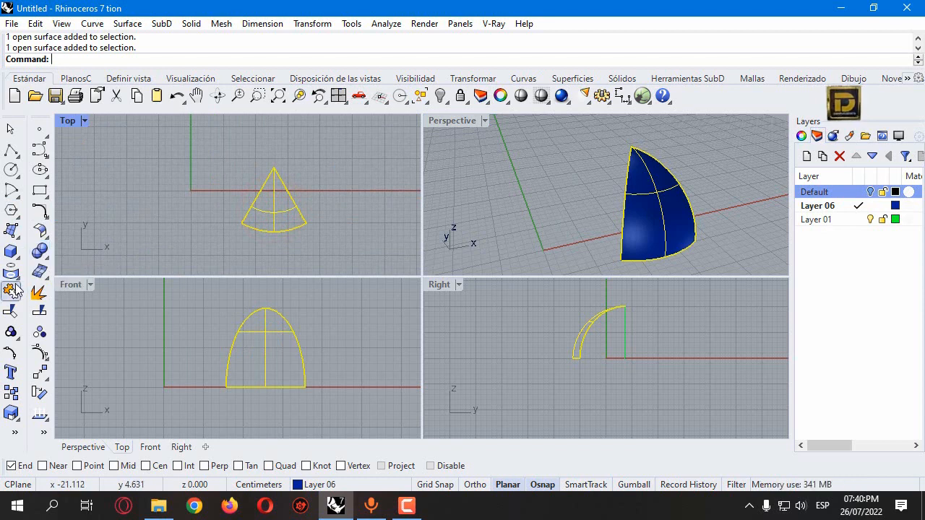
left_click(11, 271)
left_click(99, 280)
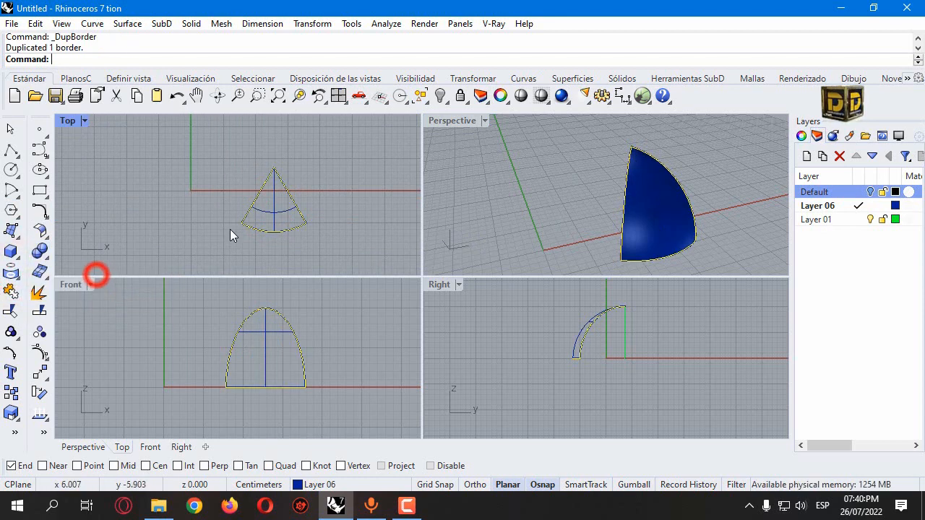
Offset the duplicated border curve inward in the Top view, using a through point just inside the segment's edge
left_click(43, 211)
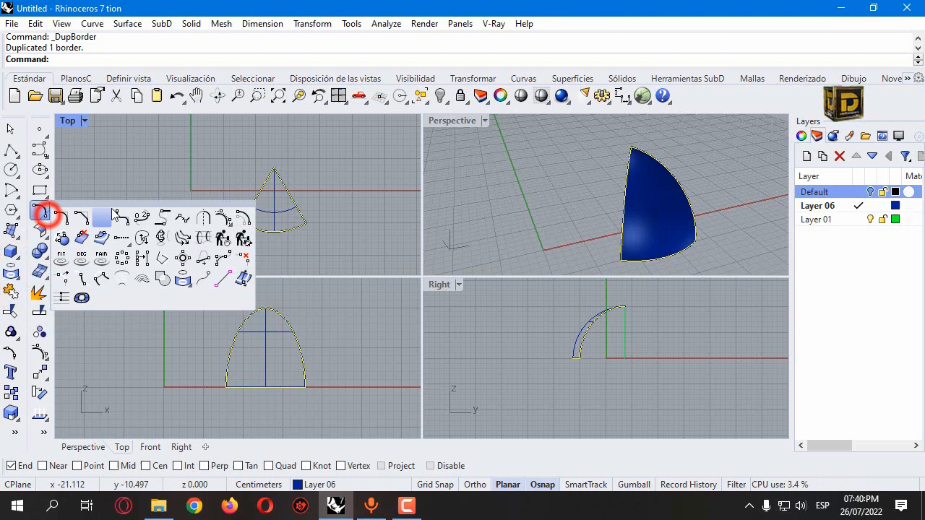
left_click(234, 217)
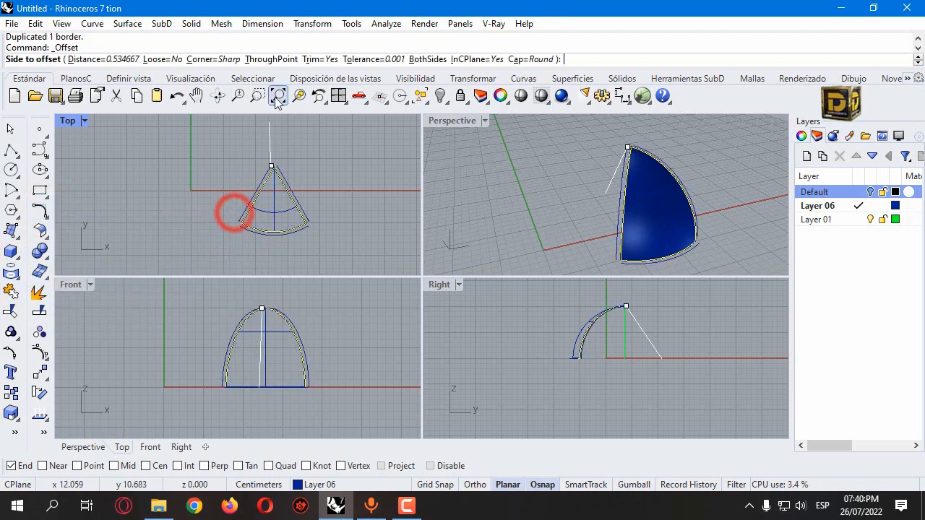
left_click(281, 59)
scroll(253, 200, "up", 3)
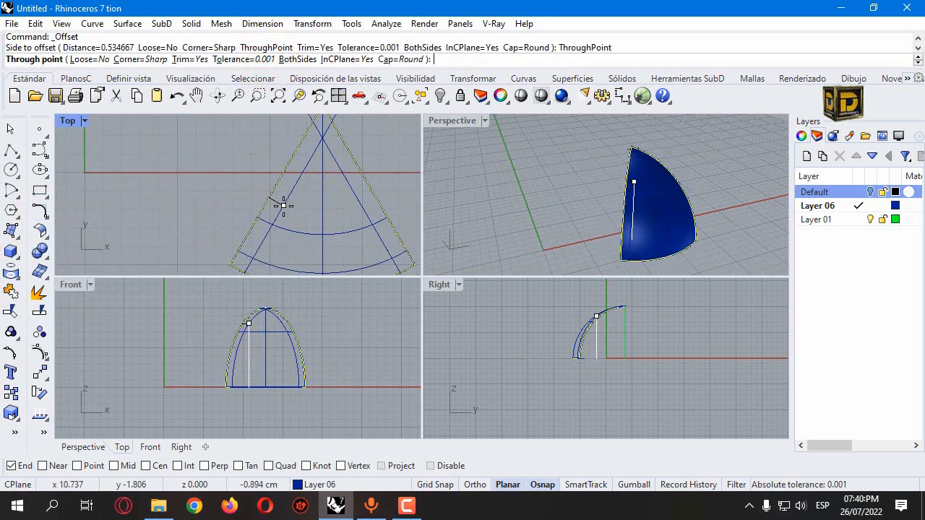
left_click(275, 205)
left_click(276, 203)
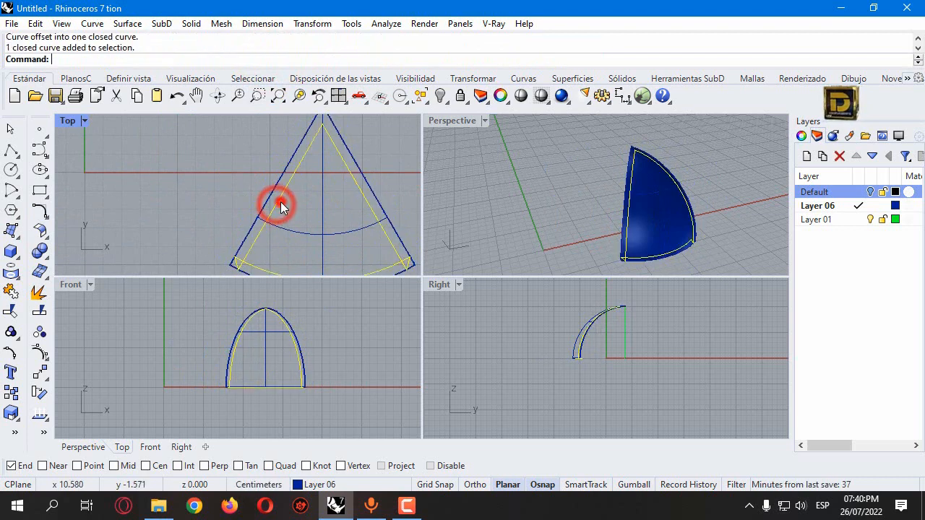
Show the inset curve's control points and raise its bottom points to about 0.7 cm above the base in the Front view
scroll(276, 388, "up", 2)
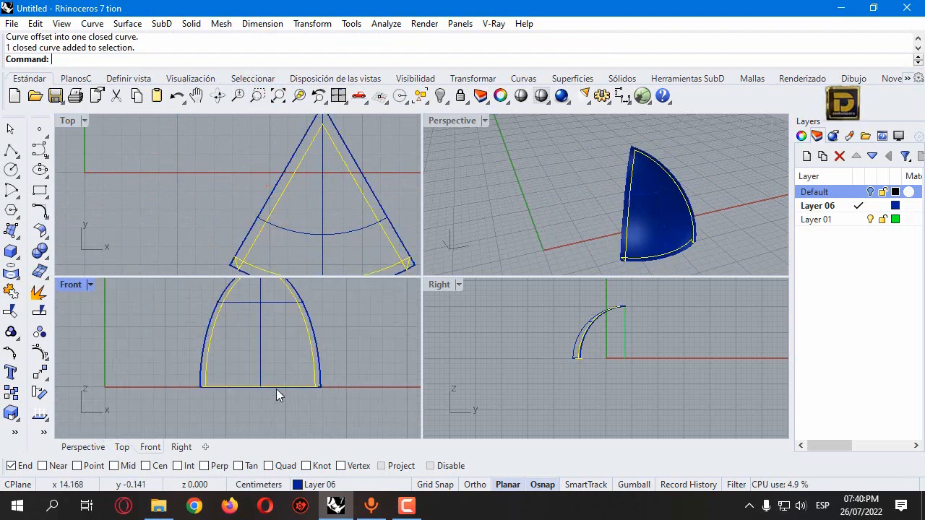
left_click(40, 352)
left_click_drag(182, 369, 361, 429)
left_click_drag(166, 371, 368, 426)
scroll(317, 403, "up", 2)
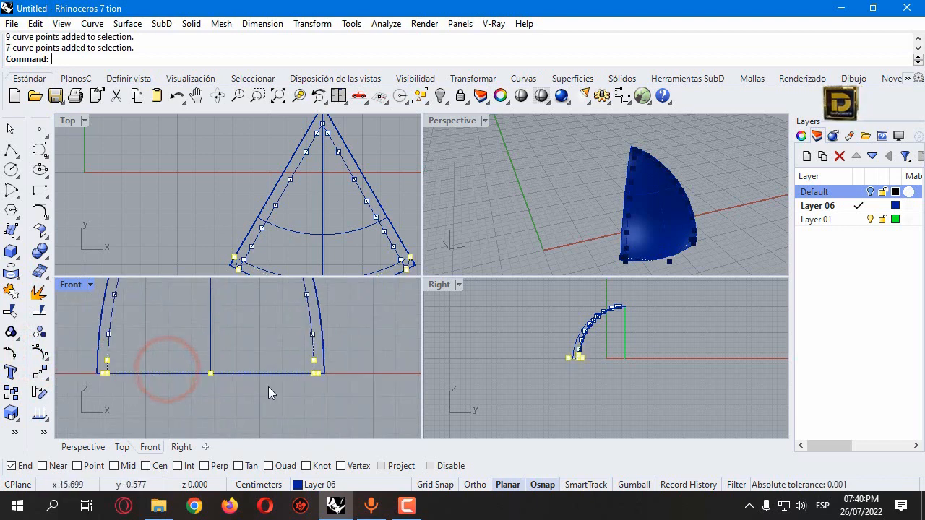
left_click_drag(211, 376, 218, 357)
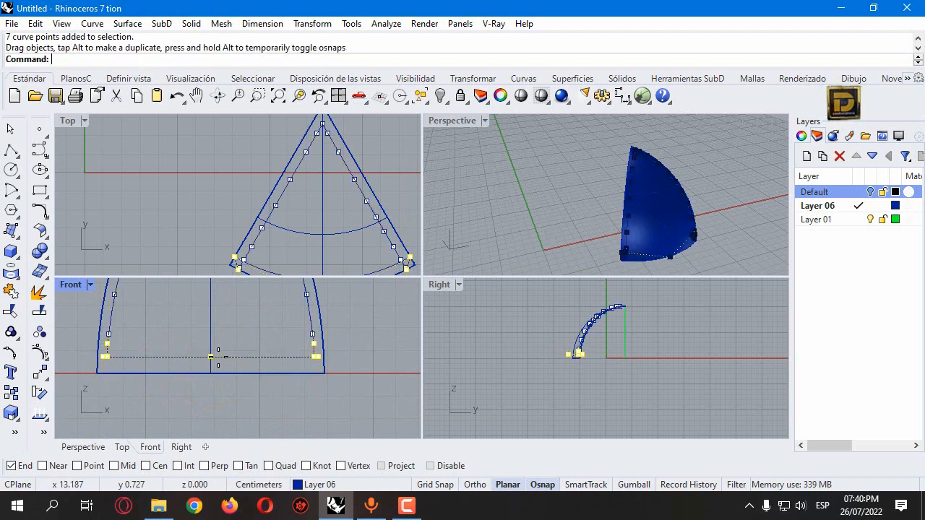
left_click(186, 237)
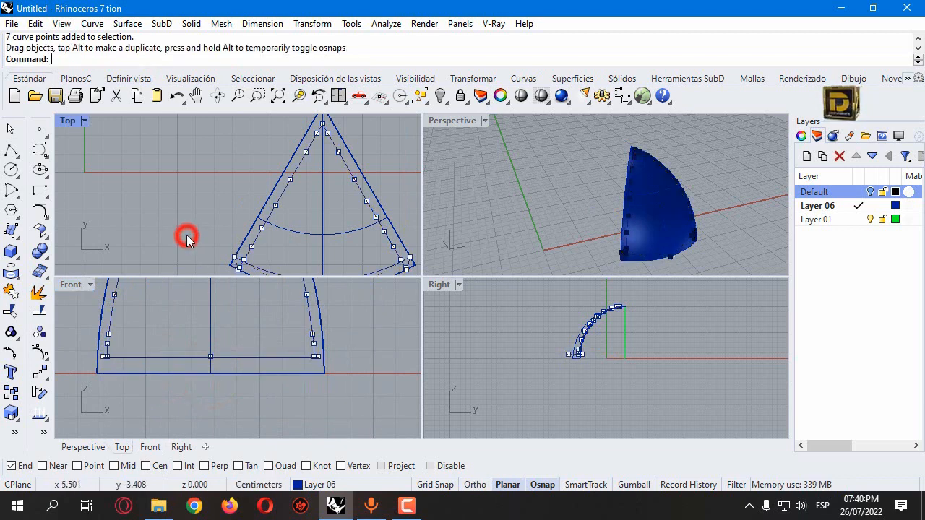
Explode the inset curve and trim the overlapping ends at both lower corners in the Top view
left_click(257, 262)
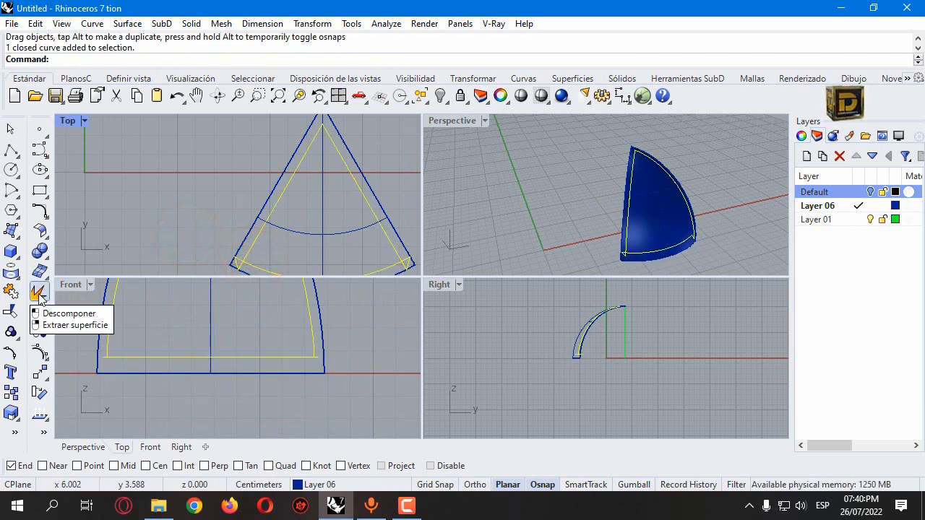
left_click(39, 293)
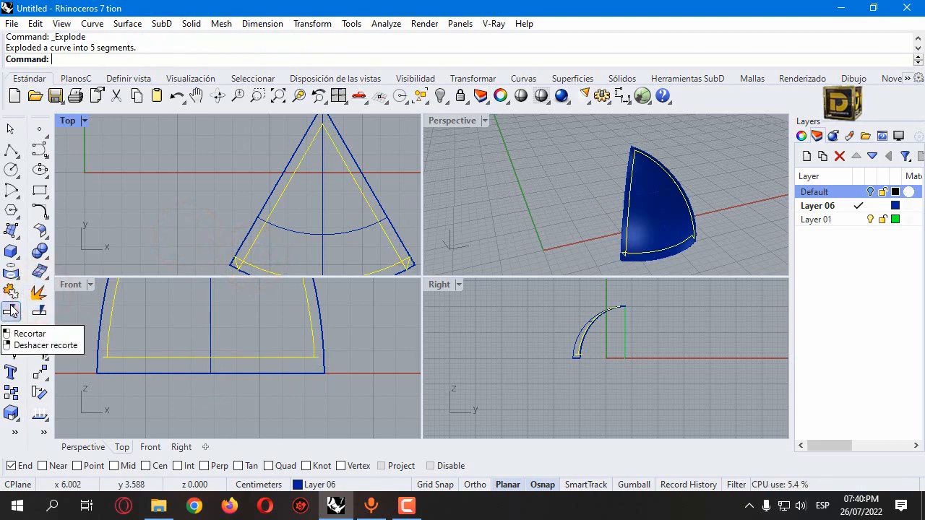
left_click(11, 308)
scroll(241, 243, "up", 5)
left_click(192, 250)
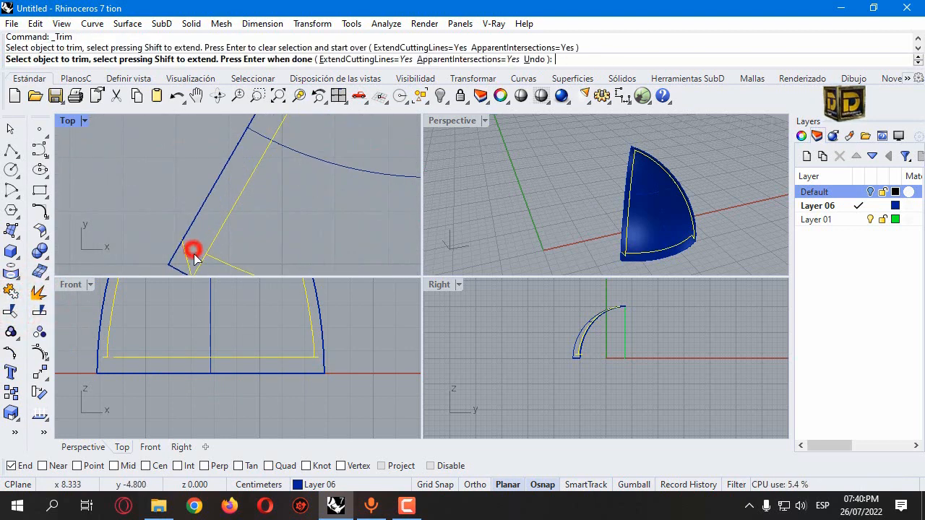
left_click(196, 258)
left_click(182, 252)
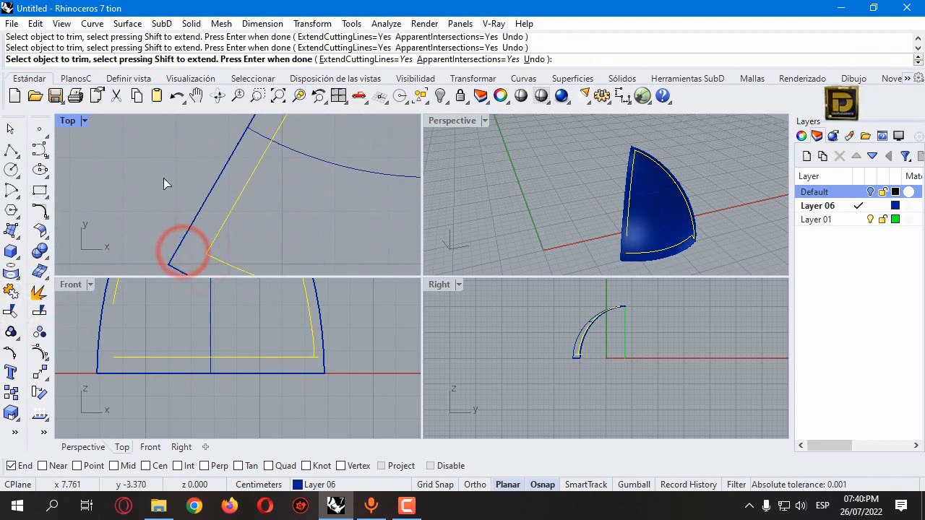
scroll(163, 181, "down", 4)
scroll(349, 207, "up", 4)
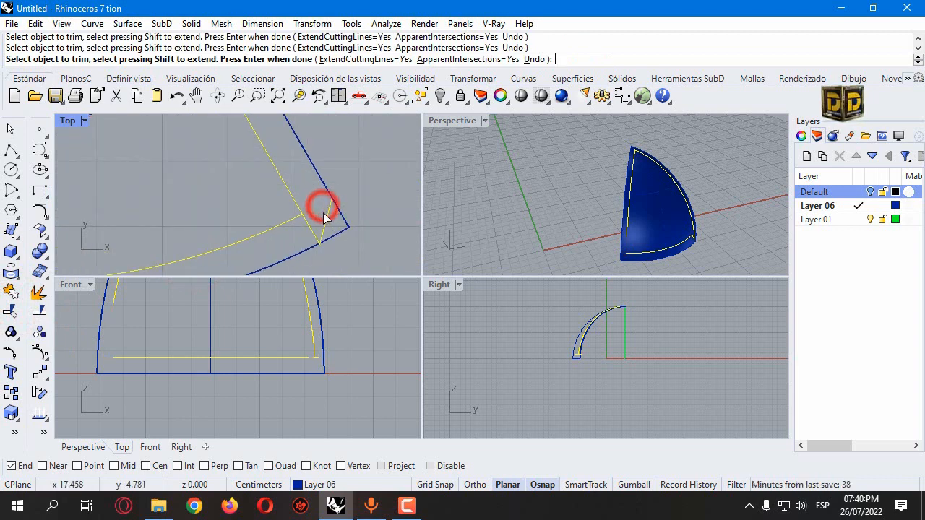
left_click(322, 212)
key("Return")
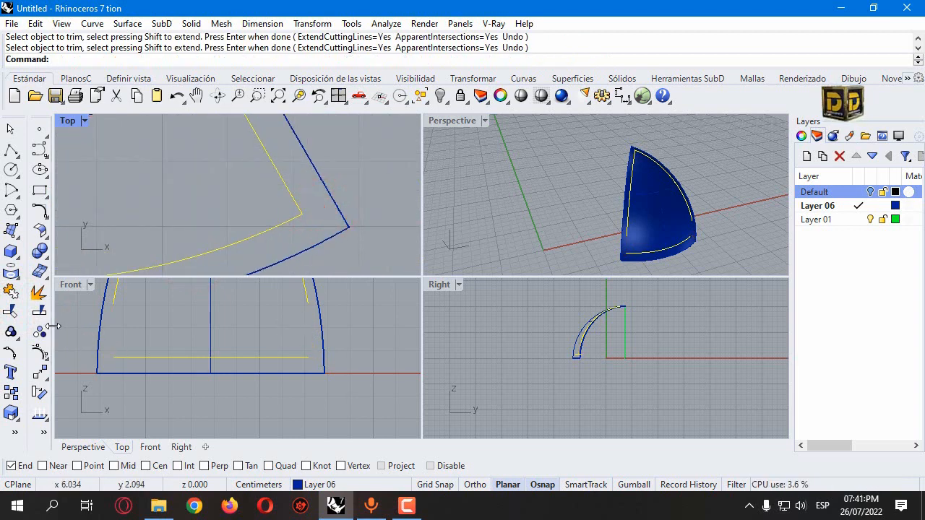
Move the lower end control points of both side curves down to the ends of the bottom curve in the Front view
left_click(42, 354)
left_click(112, 304)
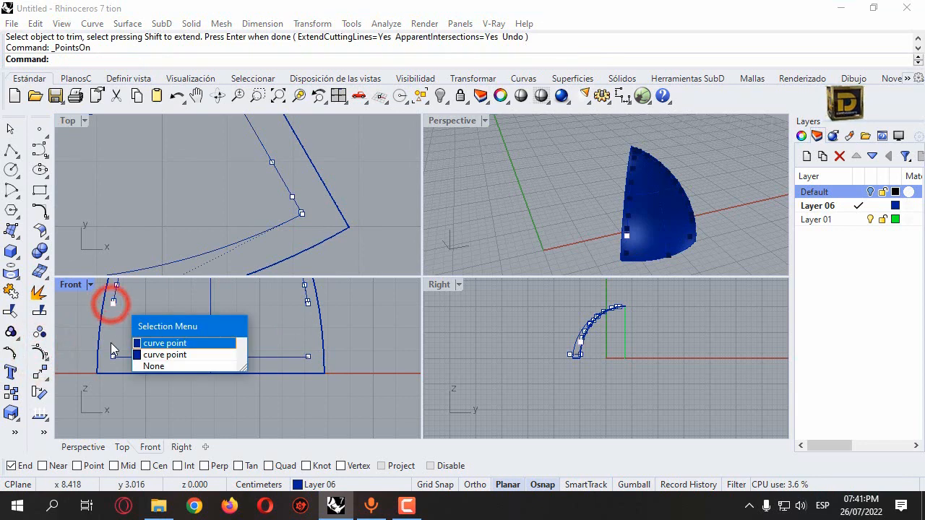
left_click(152, 343)
left_click(112, 304)
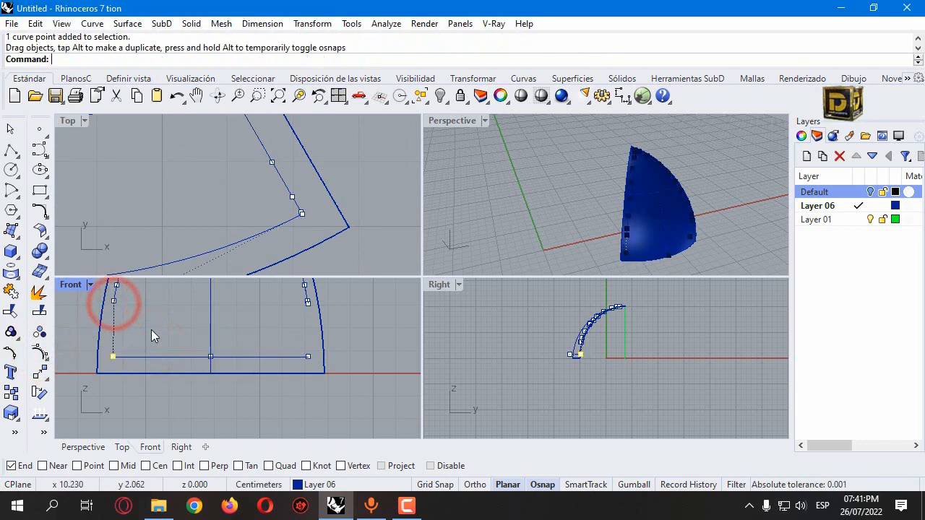
left_click(309, 307)
left_click(341, 349)
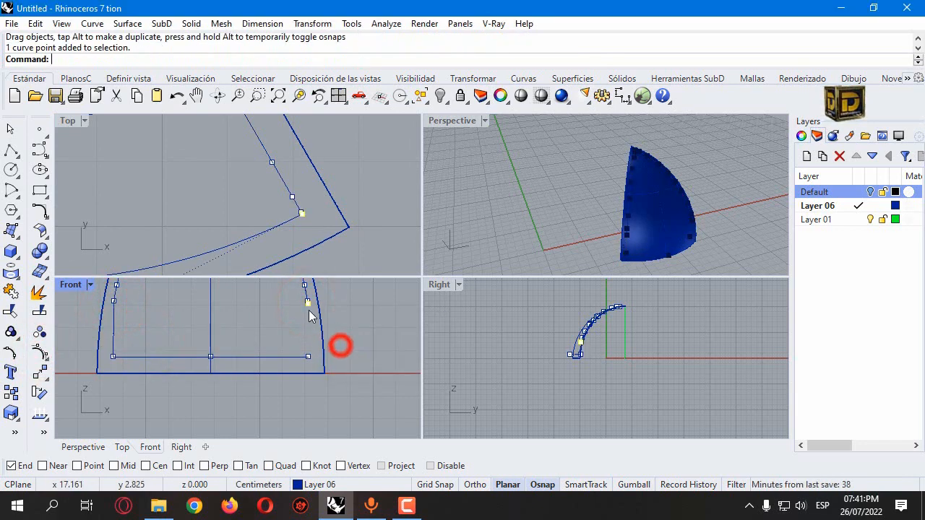
left_click(308, 306)
left_click_drag(308, 328, 308, 355)
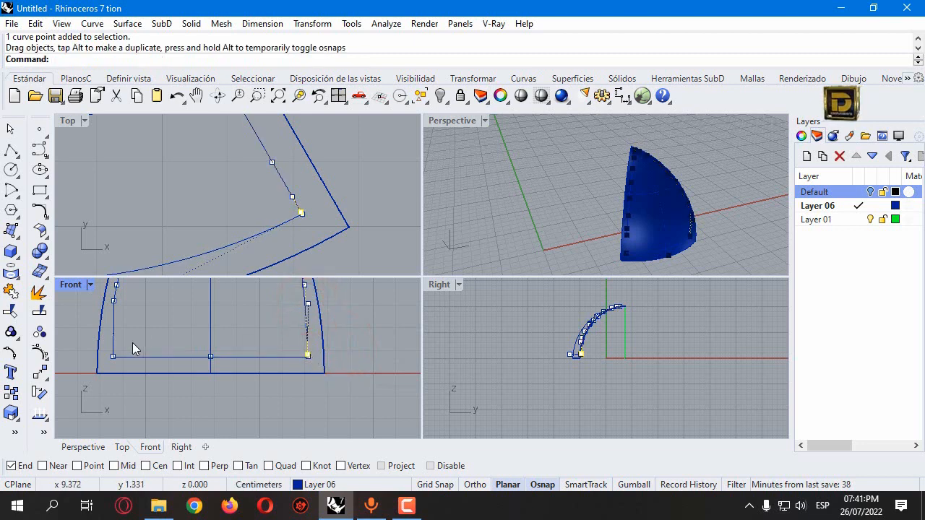
key("Escape")
Join the two side curves and the bottom curve into one closed inset outline
scroll(173, 393, "down", 4)
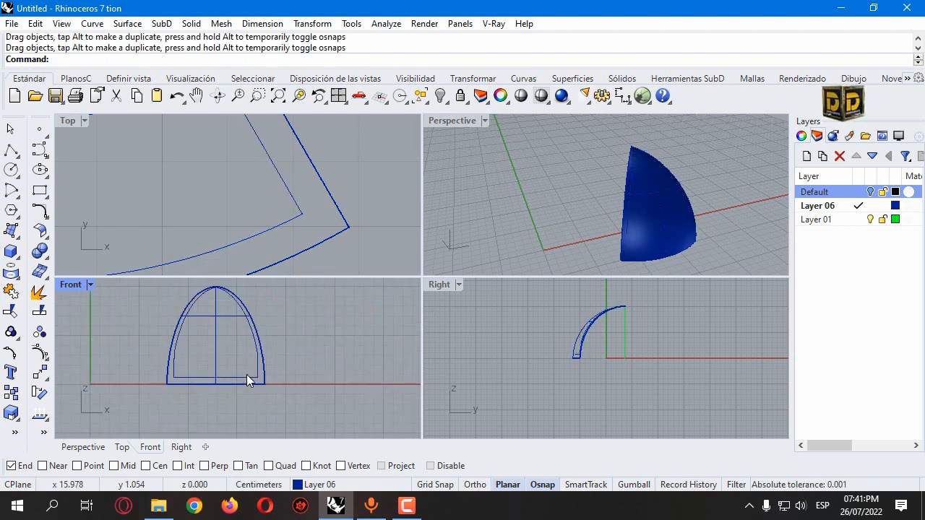
left_click(249, 374)
left_click(177, 357, "shift")
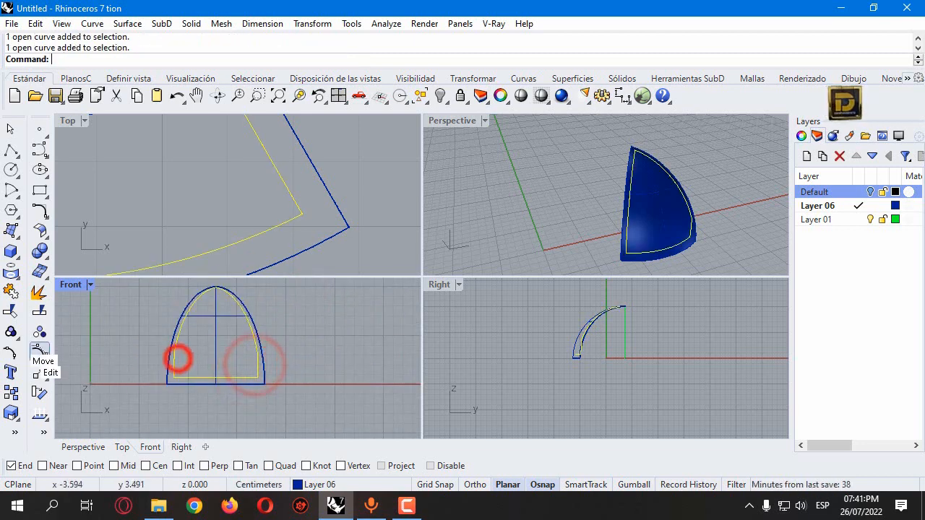
left_click(11, 294)
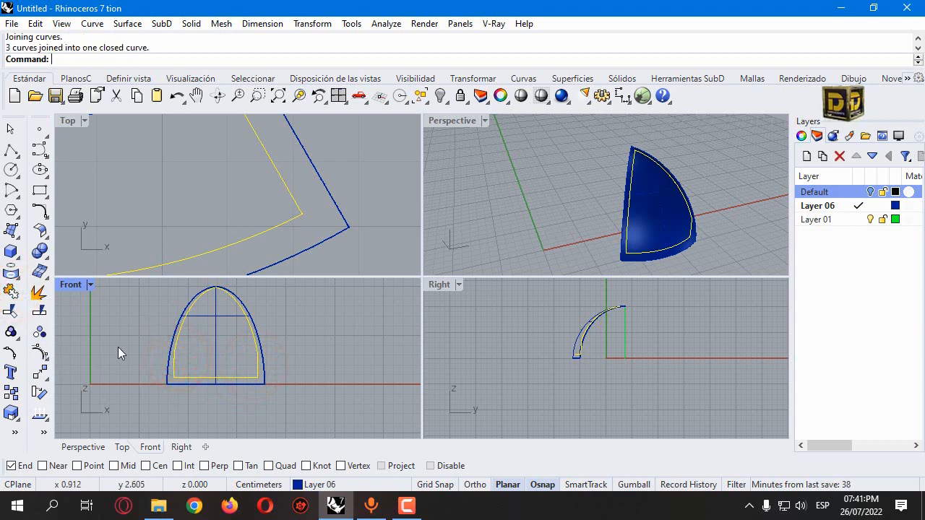
left_click(116, 325)
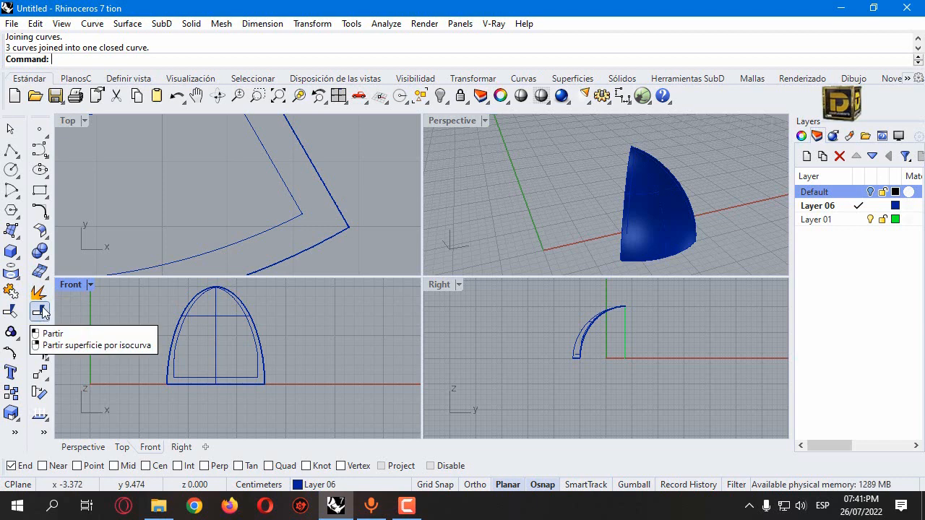
Undo the split and pull the closed inset outline onto the blue dome segment's surface
key("ctrl+z")
left_click(182, 334)
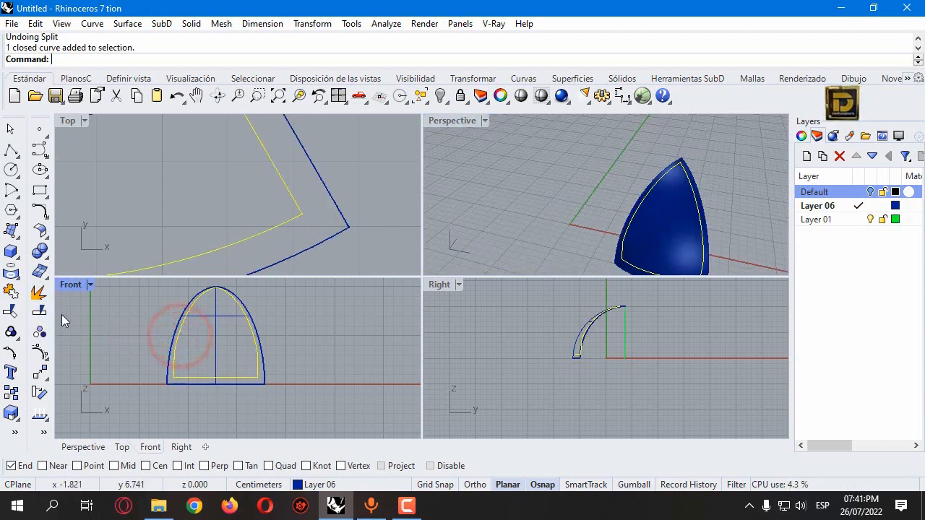
left_click(15, 273)
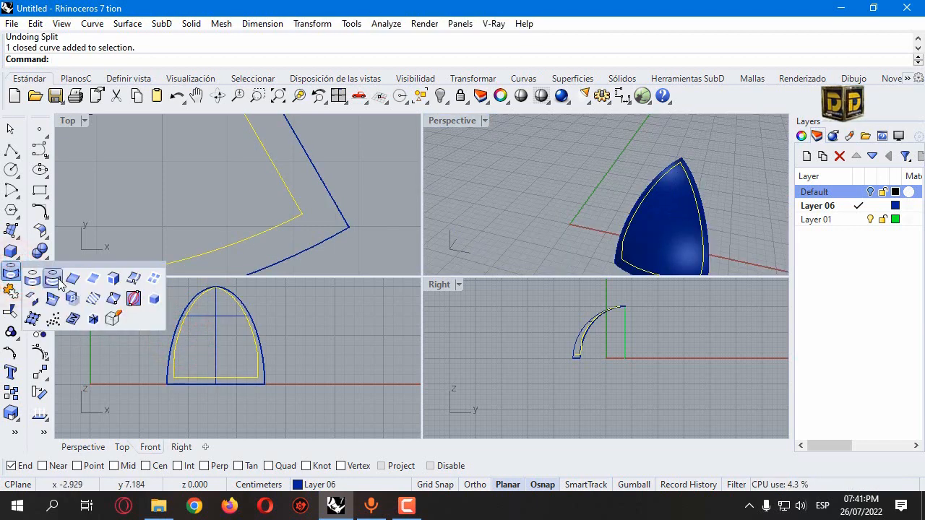
left_click(57, 281)
left_click(659, 239)
key("Return")
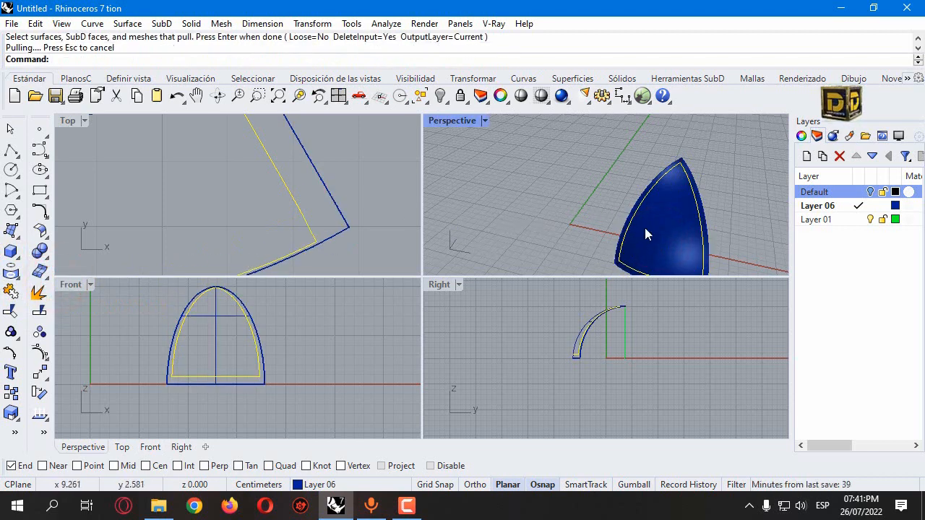
Split the blue front dome segment using the pulled closed inset outline as the cutting object
left_click(645, 230)
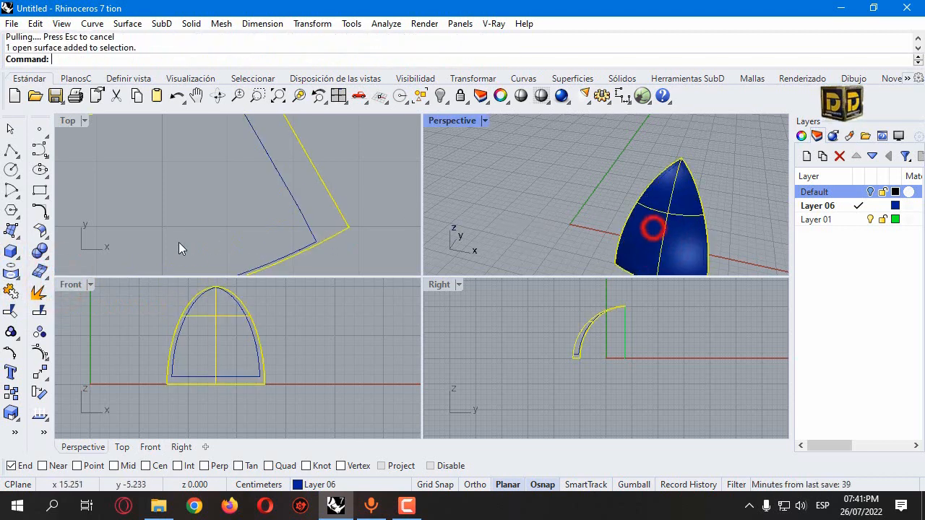
left_click(43, 315)
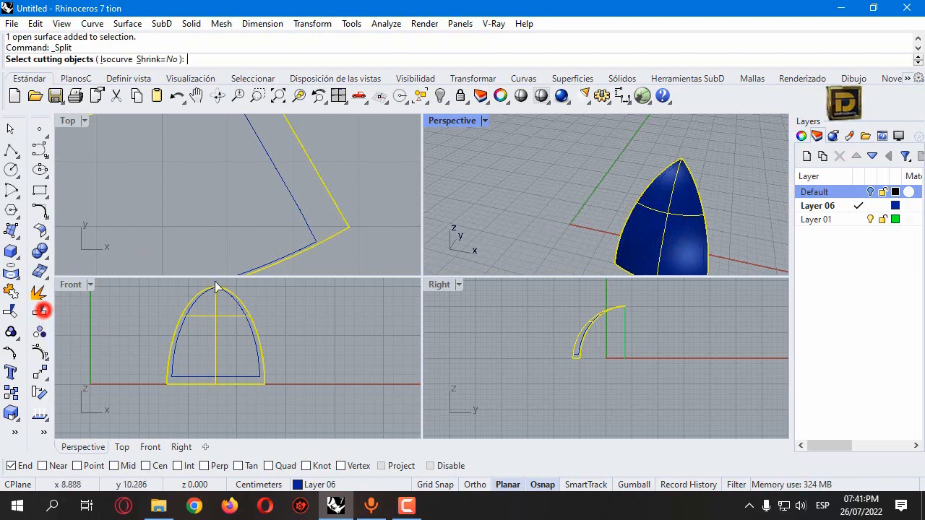
left_click(294, 203)
key("Return")
Create Layer 07 with a light blue colour and move the segment's inner panel onto it
left_click(653, 220)
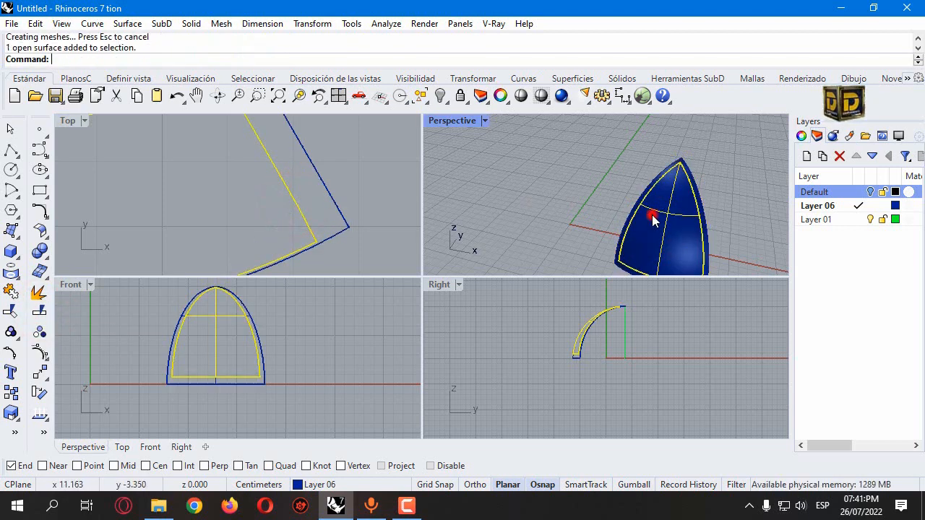
scroll(530, 182, "down", 3)
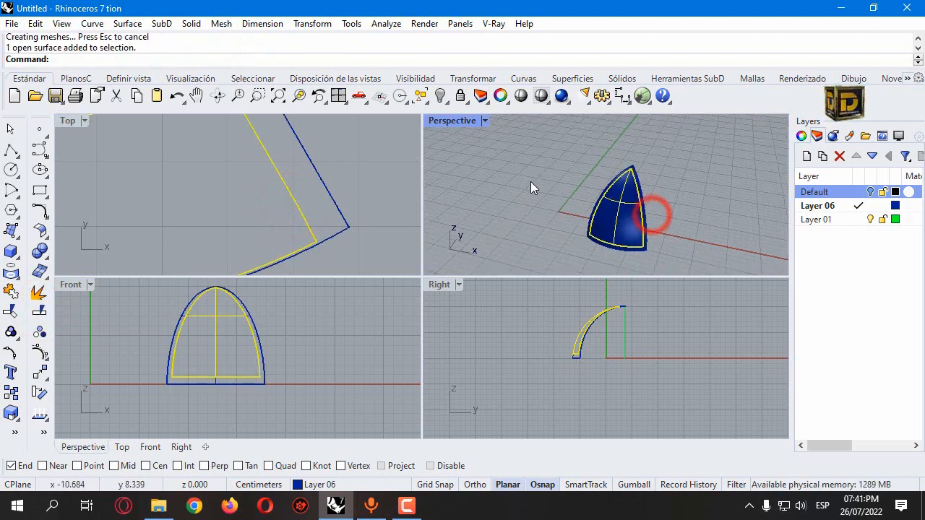
left_click(806, 157)
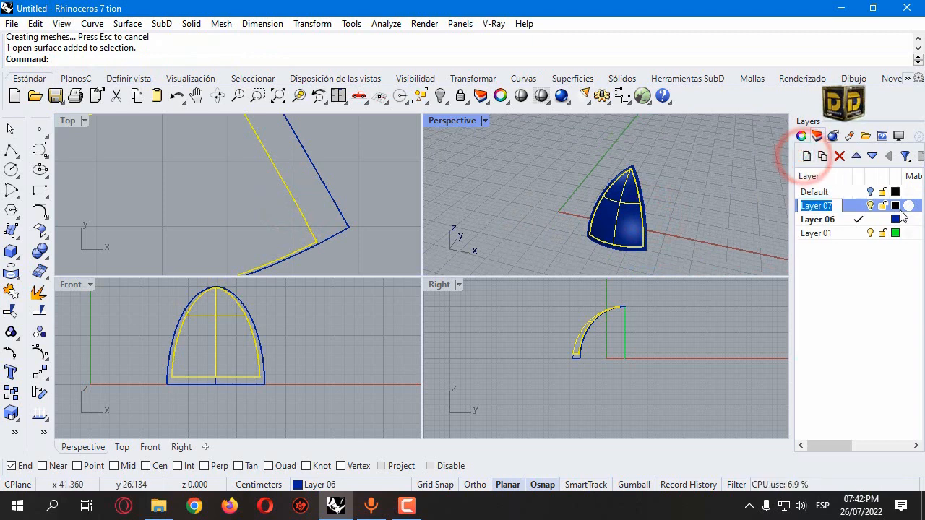
left_click(896, 206)
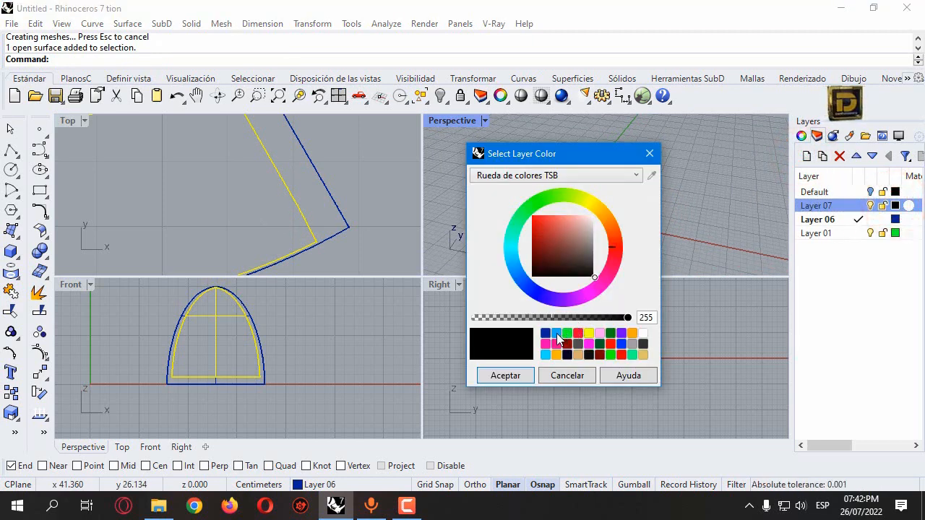
left_click(557, 334)
left_click(526, 374)
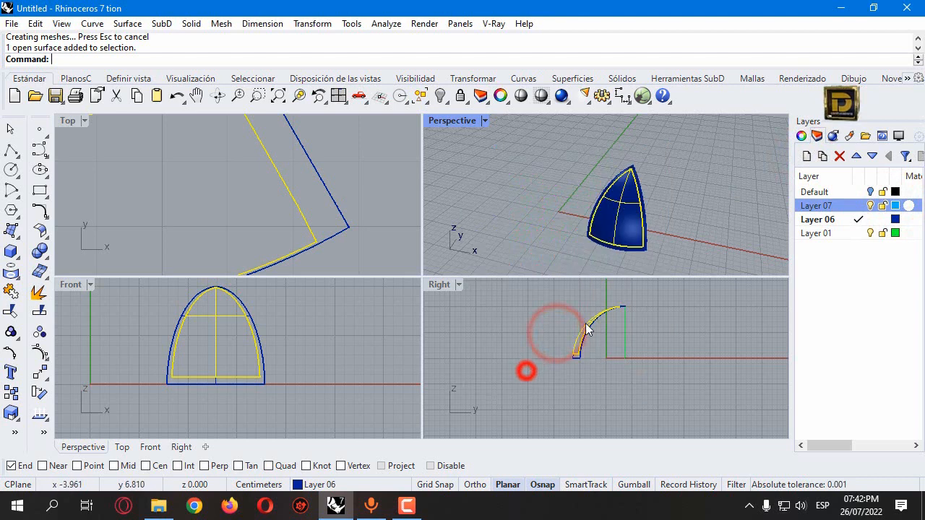
right_click(845, 207)
left_click(810, 429)
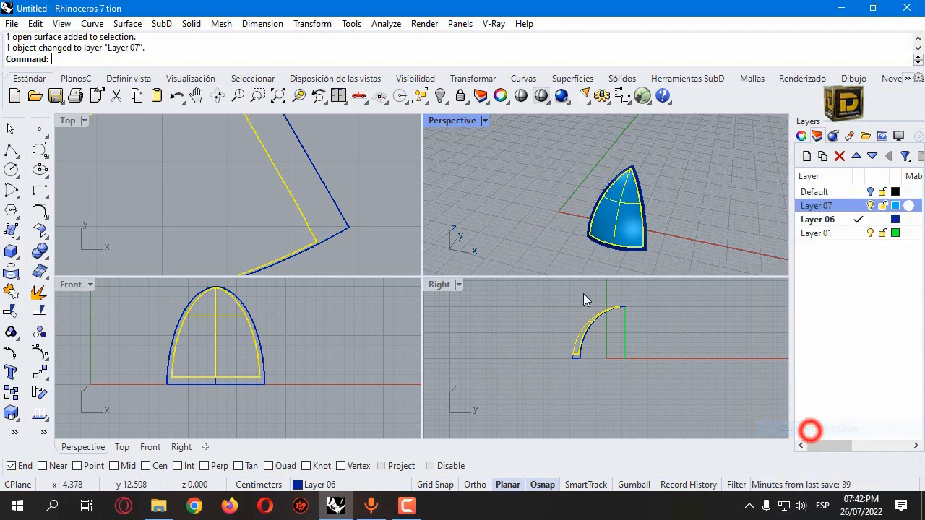
Polar array the complete front segment around the dome's apex with 6 items over 360 degrees
left_click_drag(566, 151, 689, 285)
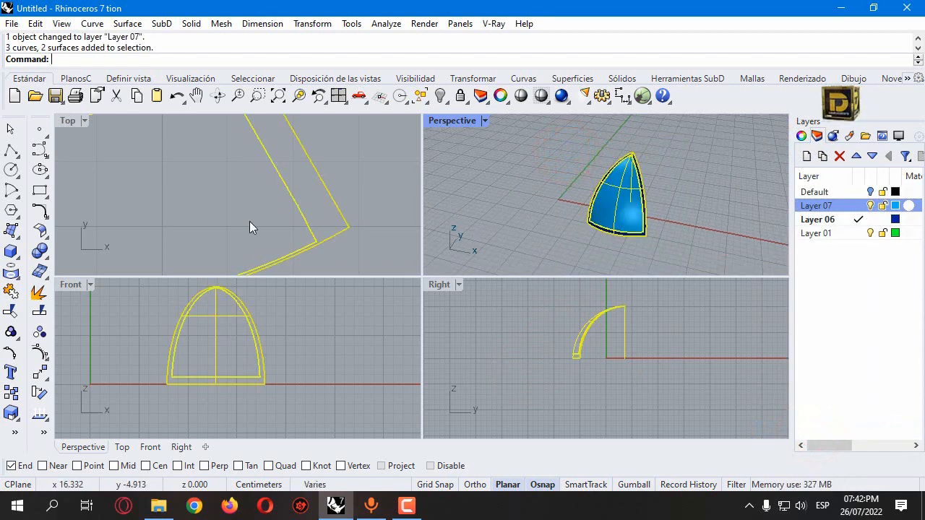
left_click(44, 379)
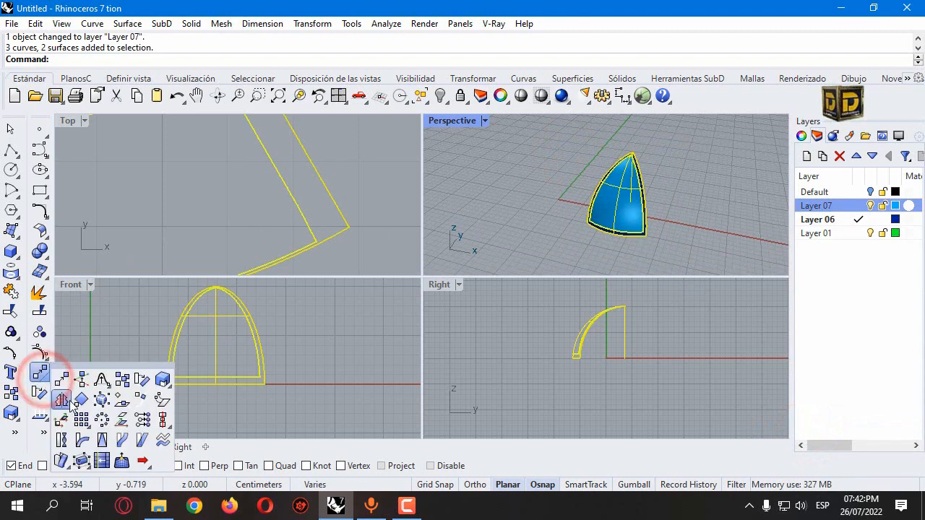
left_click(94, 416)
scroll(296, 214, "down", 4)
left_click(239, 123)
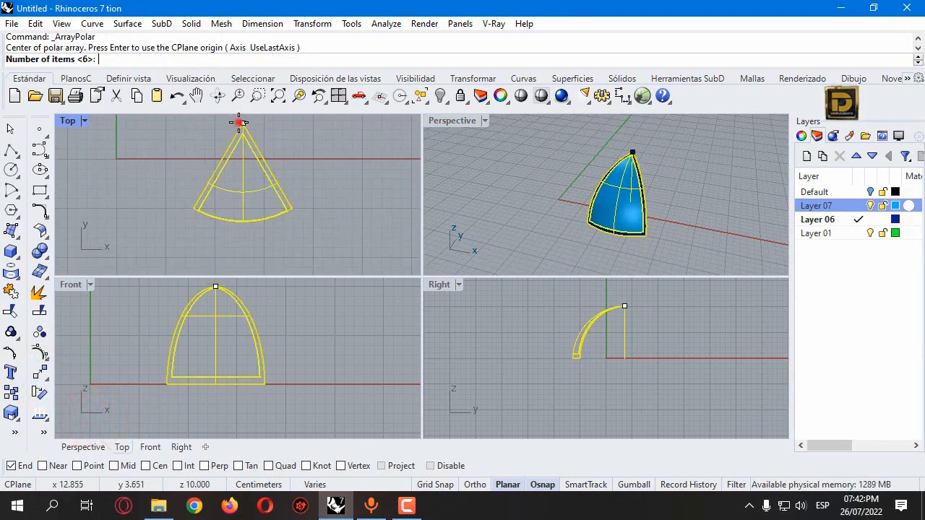
key("Return")
key("Return")
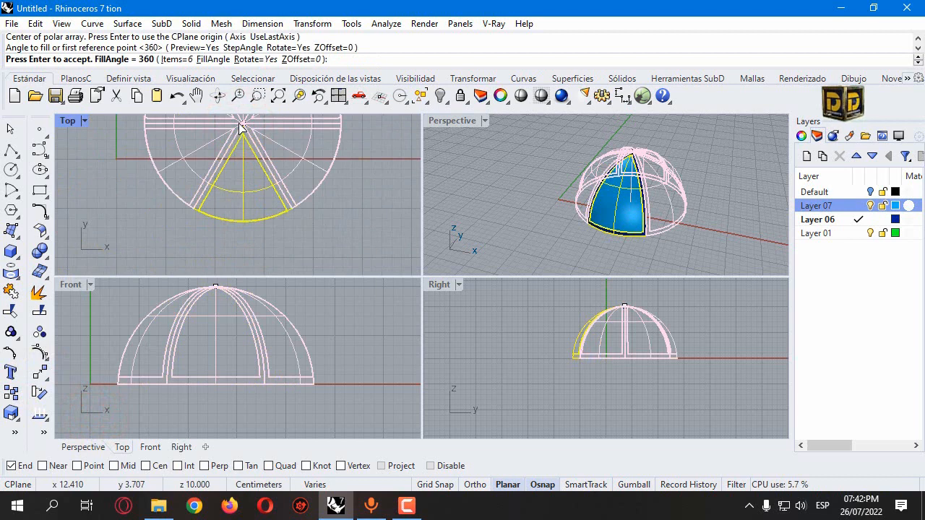
key("Return")
Delete the original arrayed segment, plus the inner panel and frame surface of the adjacent front-right segment, in the Top view
scroll(229, 206, "down", 3)
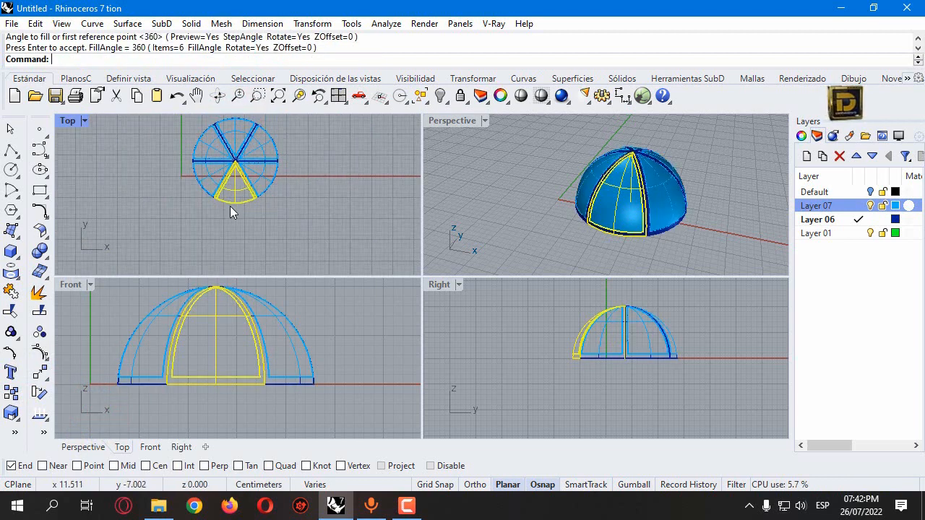
scroll(230, 207, "up", 2)
key("Delete")
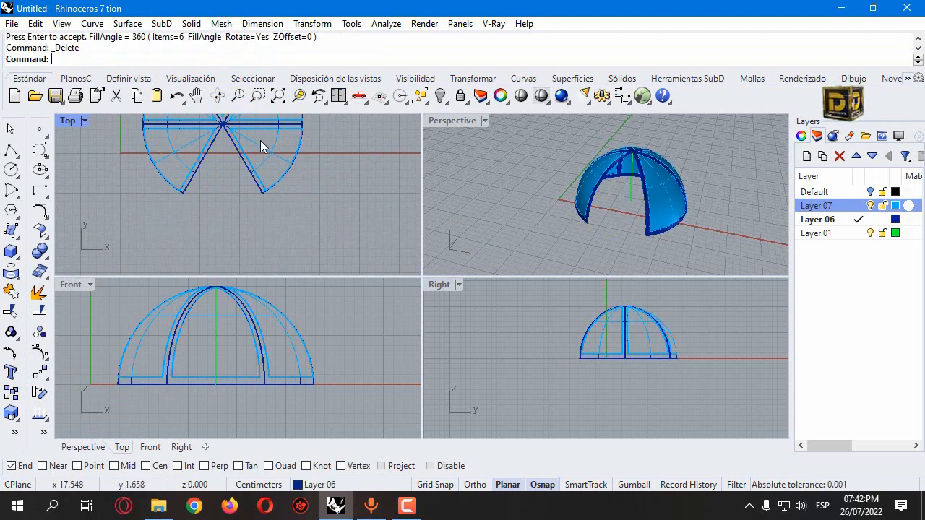
left_click(261, 140)
key("Delete")
left_click(247, 155)
left_click(250, 170)
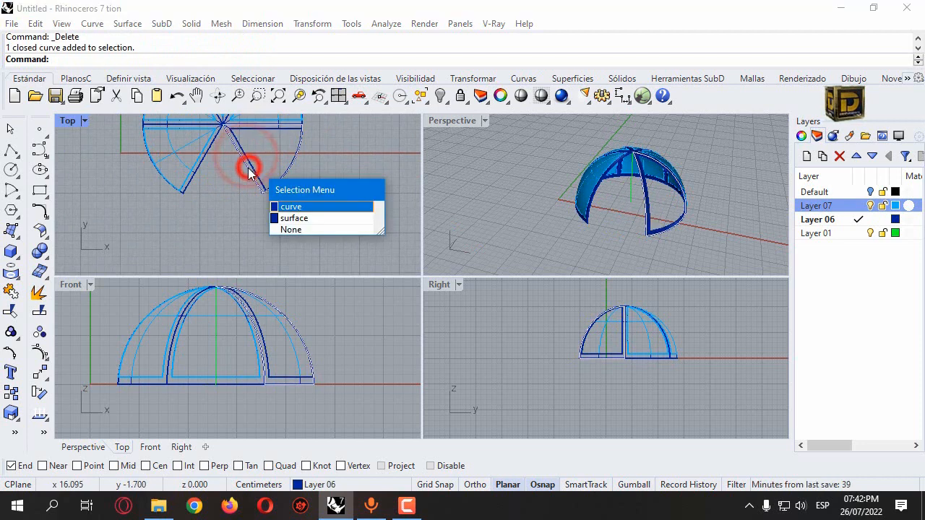
left_click(290, 219)
key("Delete")
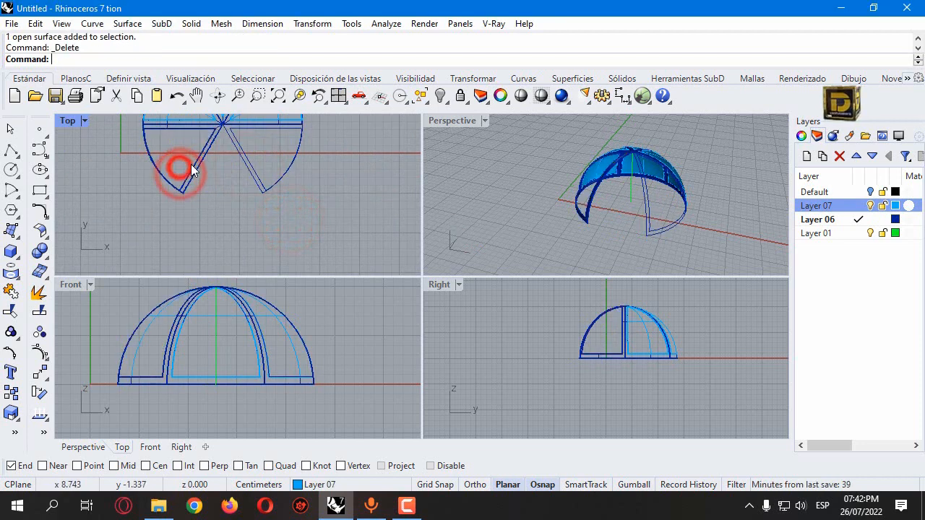
Delete the inner panel and frame surface of the front-left segment in the Top view
left_click(177, 167)
left_click(197, 163)
left_click(244, 221)
key("Delete")
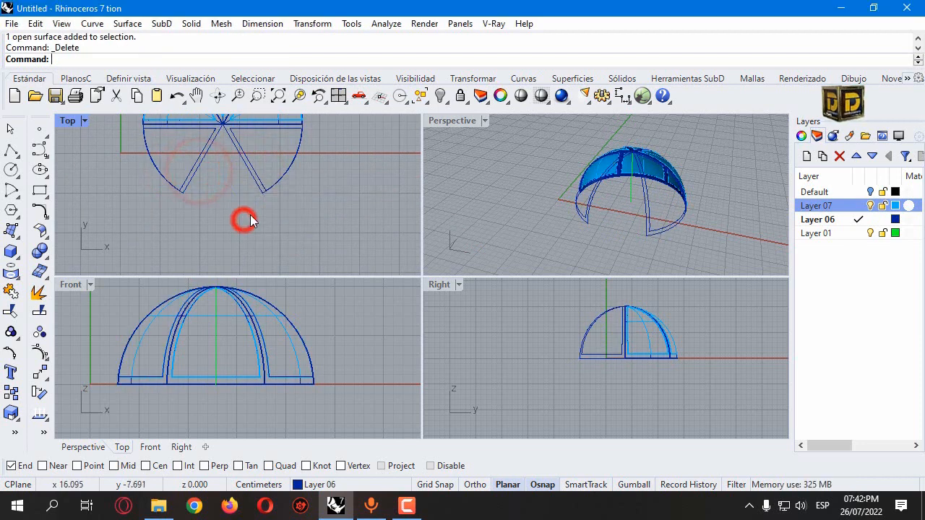
Rebuild the rear-left light blue panel with 6 points and degree 3 in U and V, deleting the input and retrimming
scroll(322, 186, "down", 3)
scroll(307, 182, "up", 2)
scroll(296, 181, "up", 3)
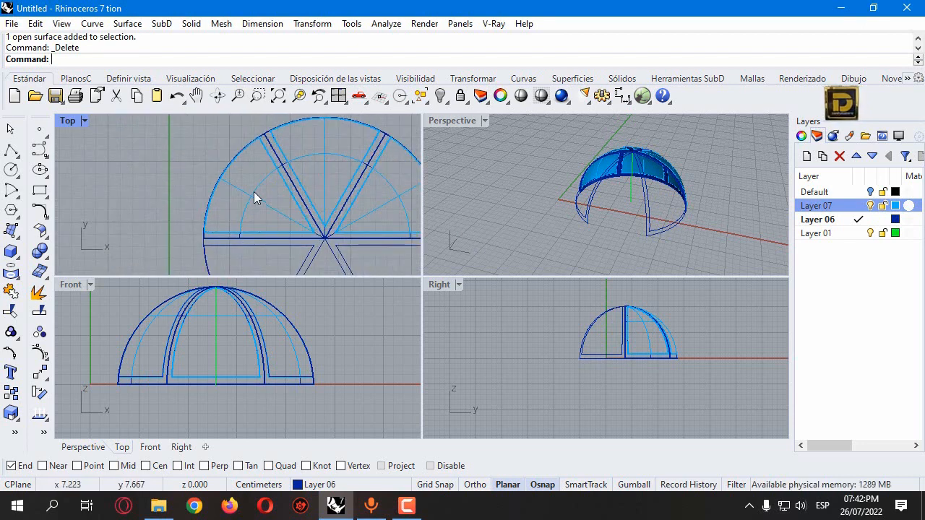
left_click(253, 192)
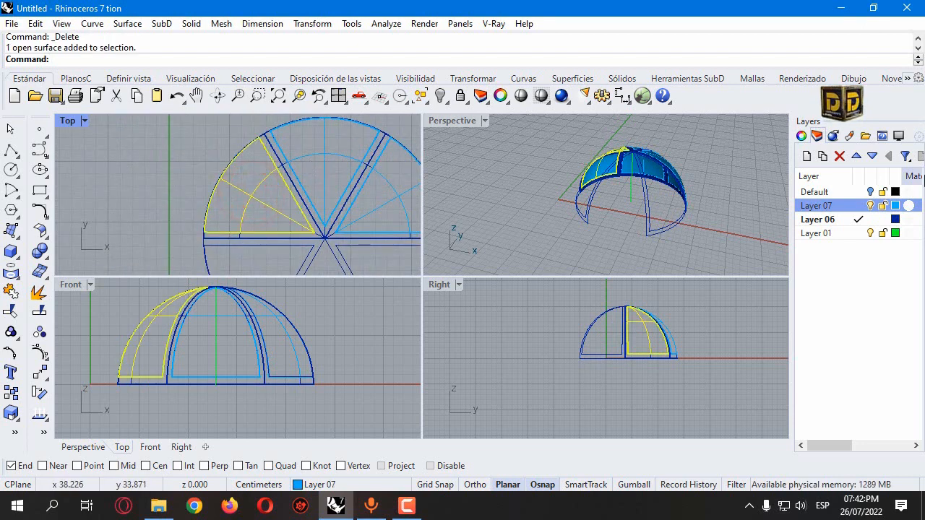
type("R")
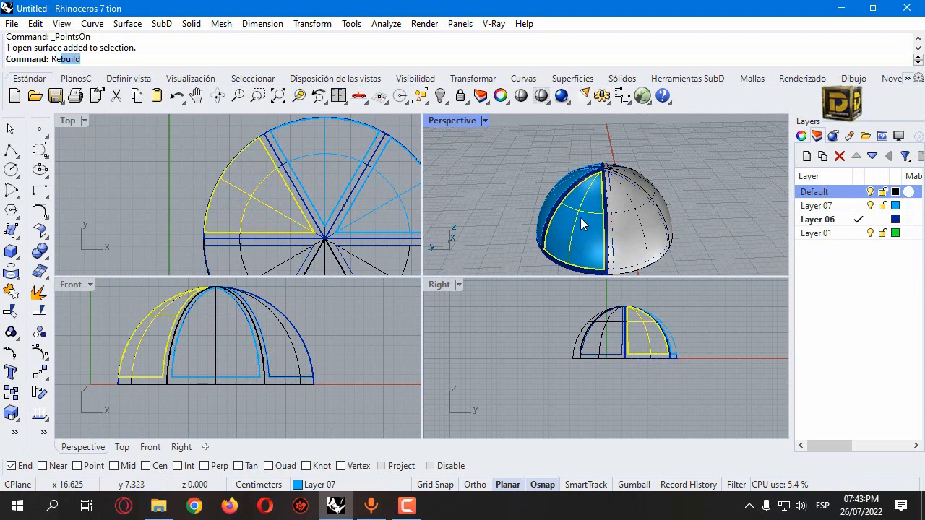
type("ebuil")
key("Return")
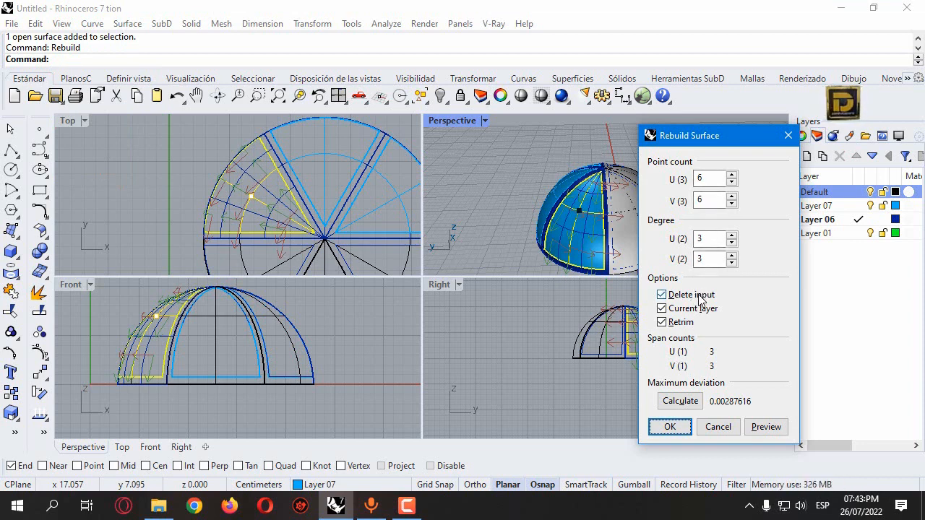
left_click(670, 427)
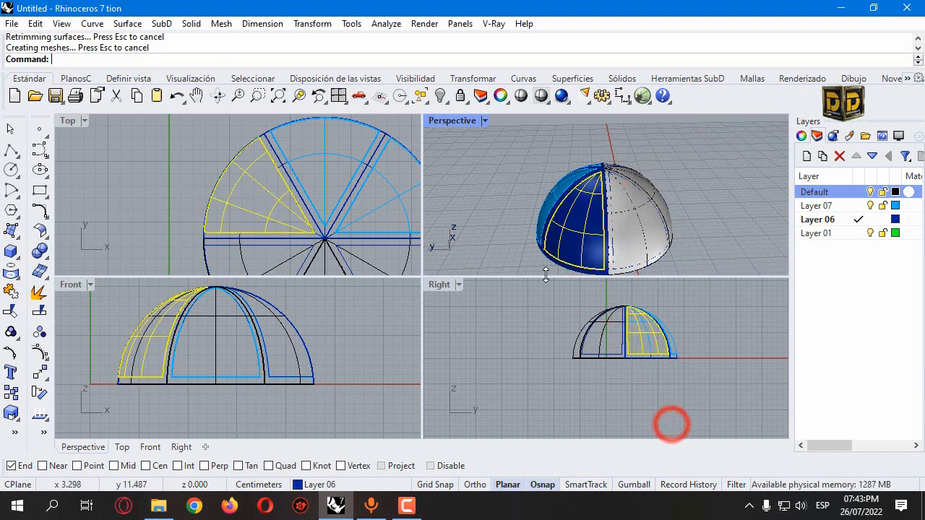
Turn on the rebuilt panel's control points, disable object snaps, and pull two upper inner points down and inward in the Front view
left_click(37, 355)
scroll(269, 201, "up", 2)
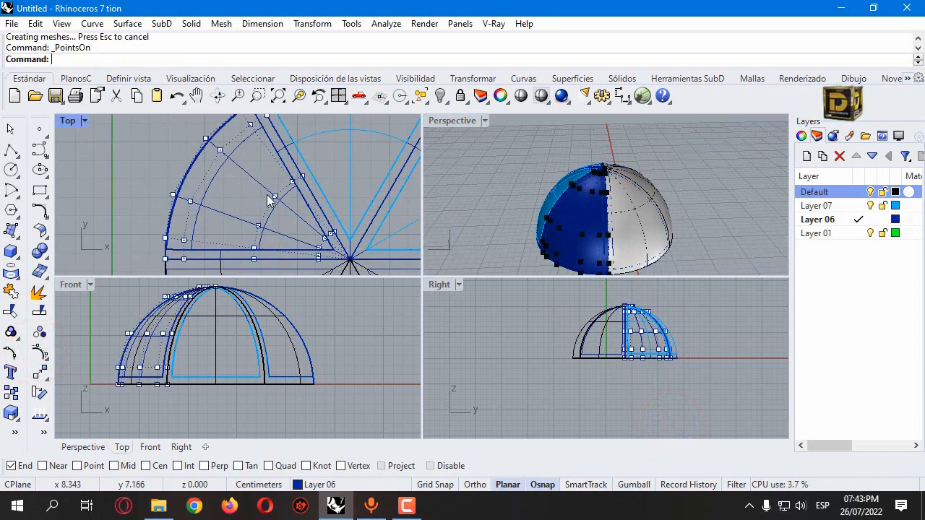
scroll(269, 201, "down", 2)
scroll(266, 195, "up", 2)
left_click_drag(262, 188, 277, 234)
key("ctrl+z")
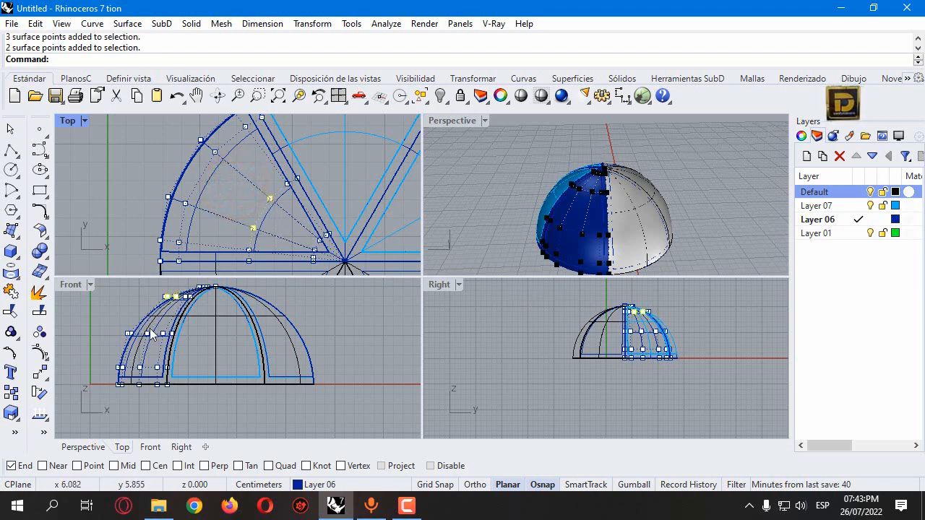
scroll(212, 209, "up", 2)
scroll(181, 311, "up", 5)
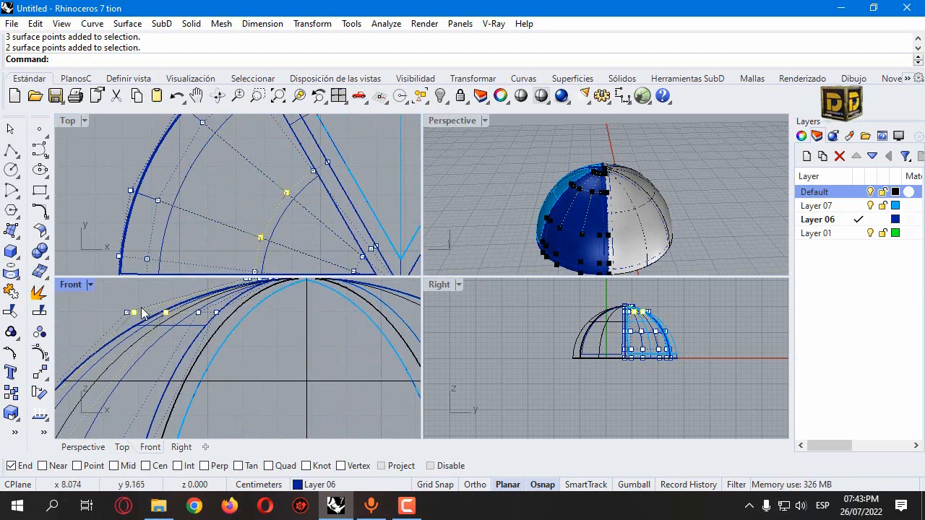
left_click(430, 465)
left_click_drag(135, 314, 147, 348)
scroll(209, 238, "down", 5)
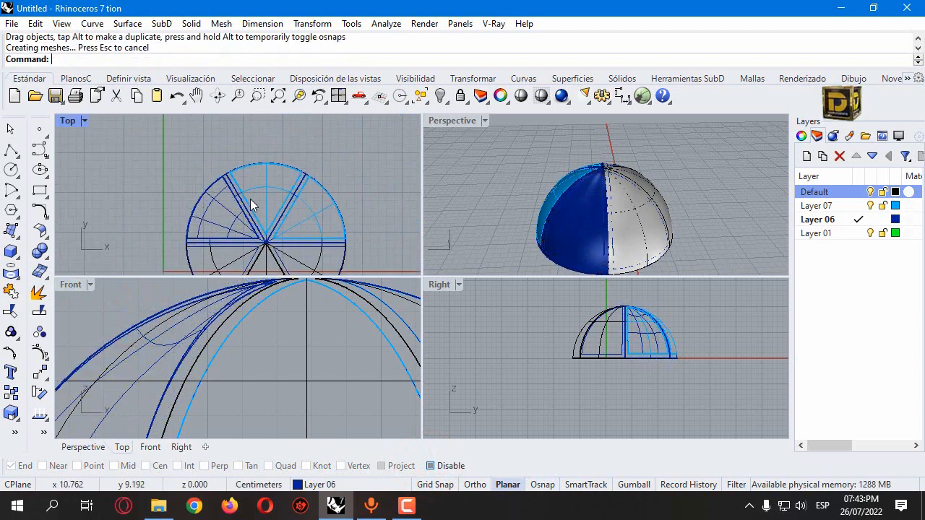
Move the reshaped rear-left panel to Layer 07 and make that layer current
left_click(262, 190)
left_click(228, 207)
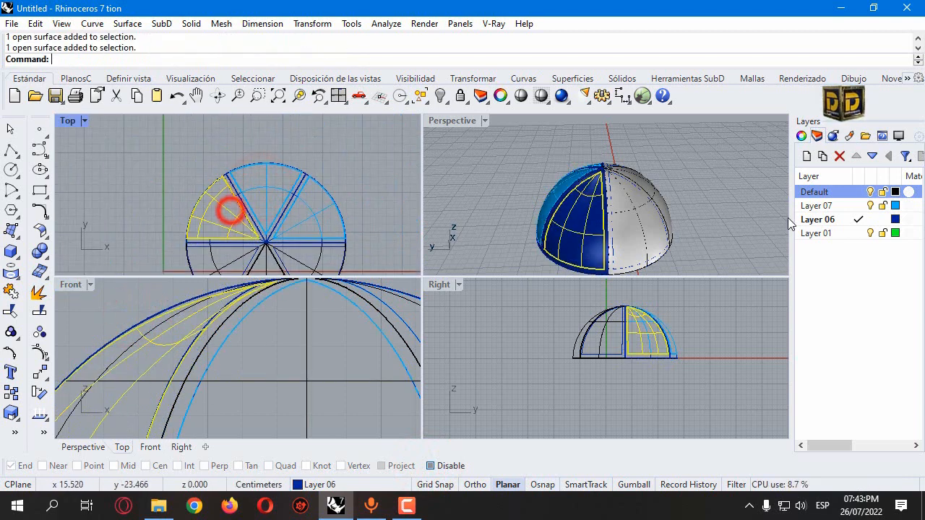
left_click(849, 206)
Rebuild the rear-middle and rear-right light blue panels
left_click(268, 196)
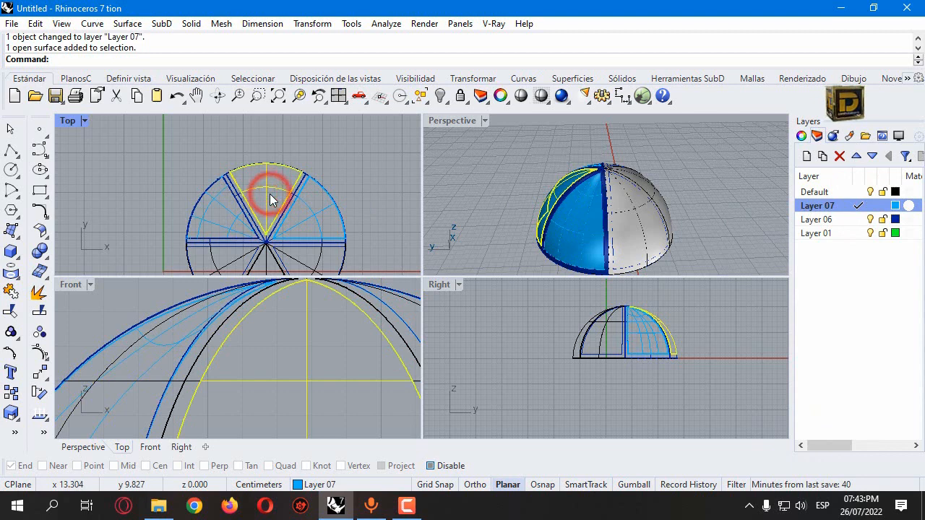
type("Rebuild")
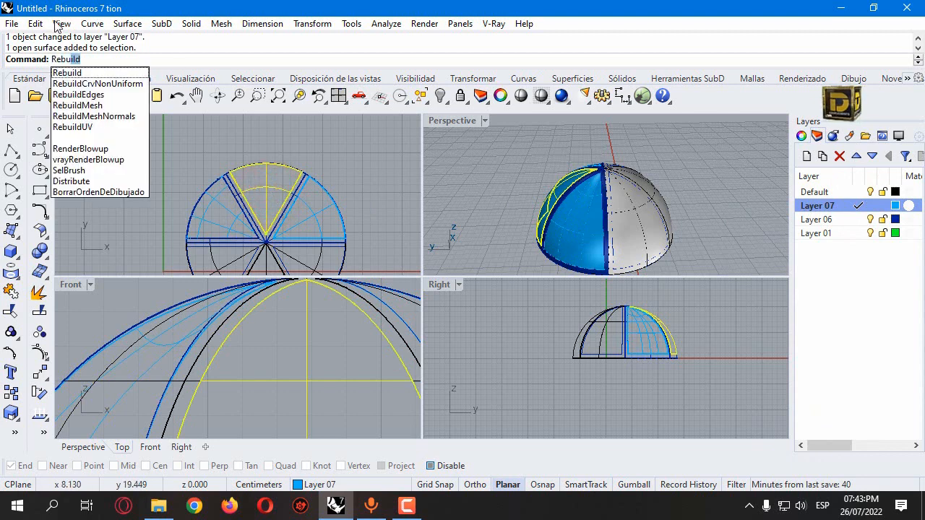
left_click(66, 72)
key("Return")
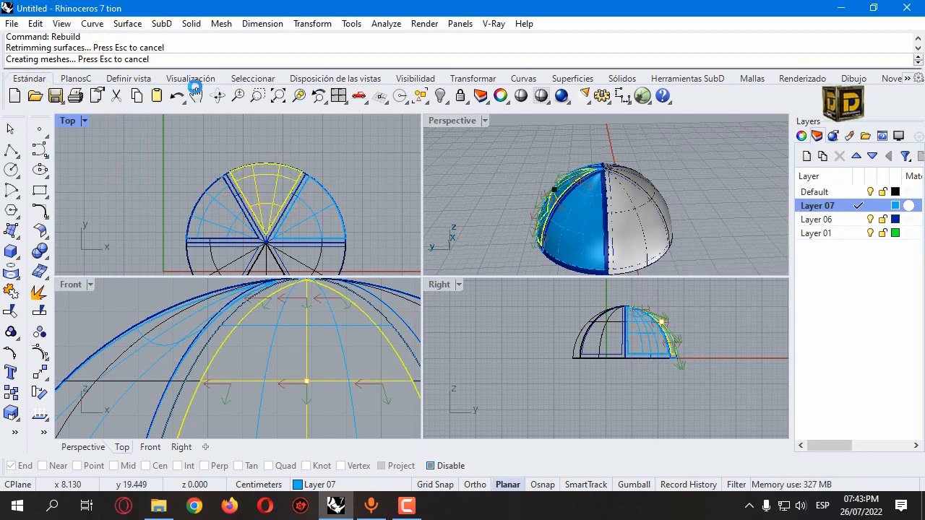
left_click(306, 205)
right_click(307, 205)
key("Return")
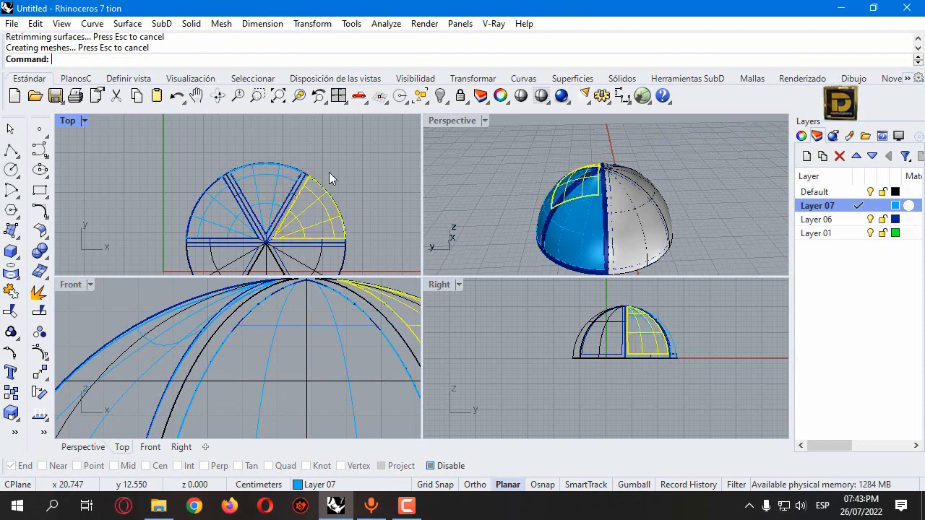
Show the rear-middle panel's control points and move two inner points inward in the Top view and upward in the Front view
left_click(280, 185)
left_click(40, 351)
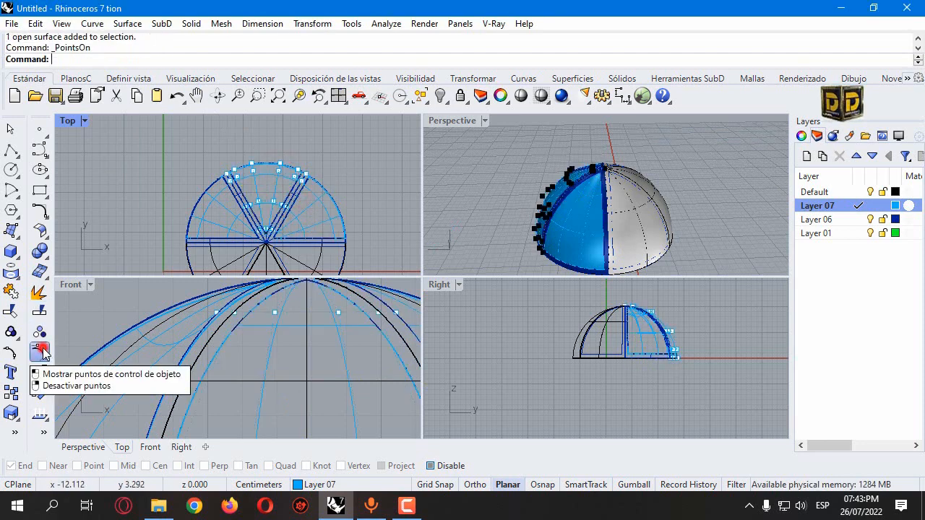
scroll(280, 176, "up", 3)
left_click_drag(269, 197, 328, 207)
scroll(247, 406, "down", 5)
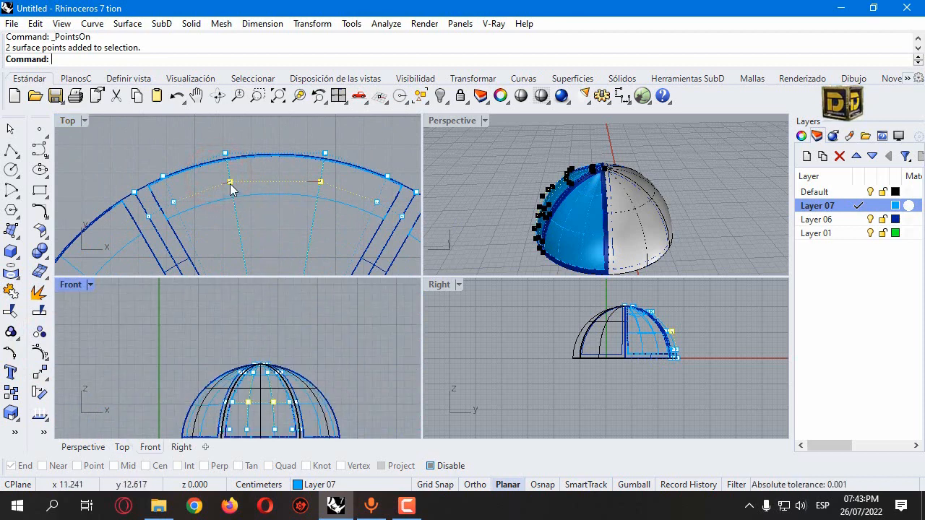
left_click_drag(232, 180, 237, 214)
scroll(273, 395, "up", 5)
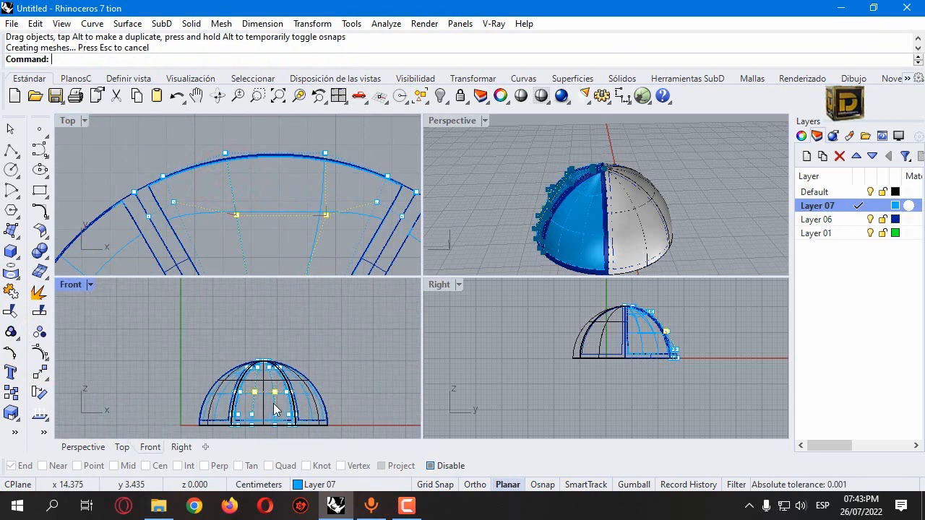
left_click_drag(279, 391, 270, 350)
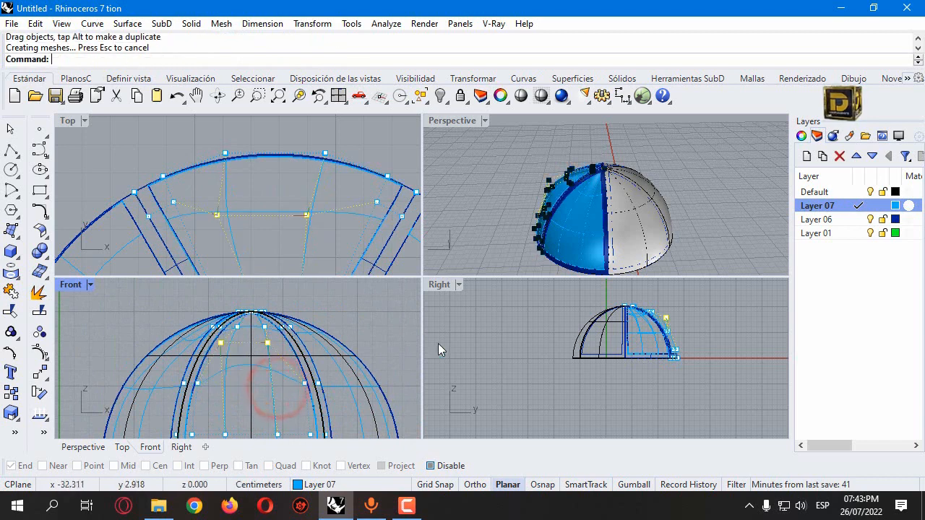
Show the rear-right panel's control points and move its two upper inner points outward and slightly down in the Front view
scroll(335, 206, "down", 5)
left_click(321, 203)
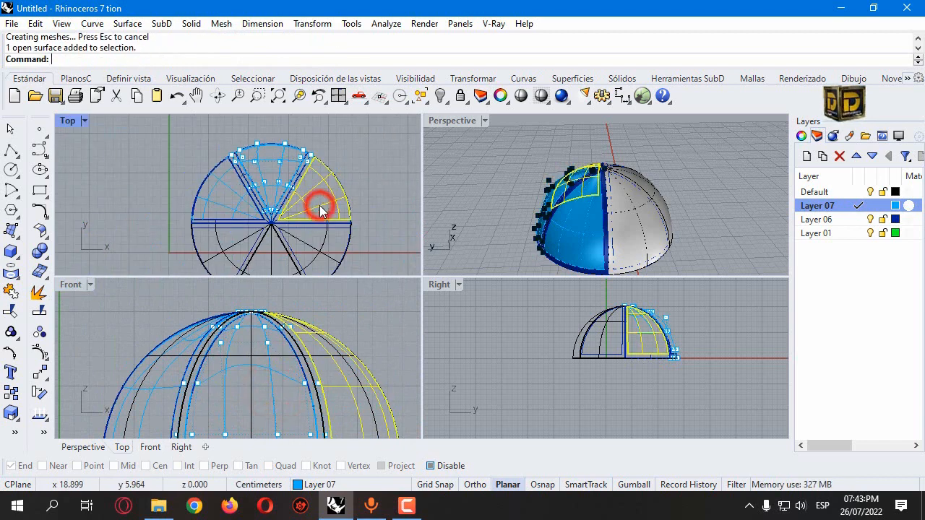
key("F10")
scroll(309, 192, "up", 5)
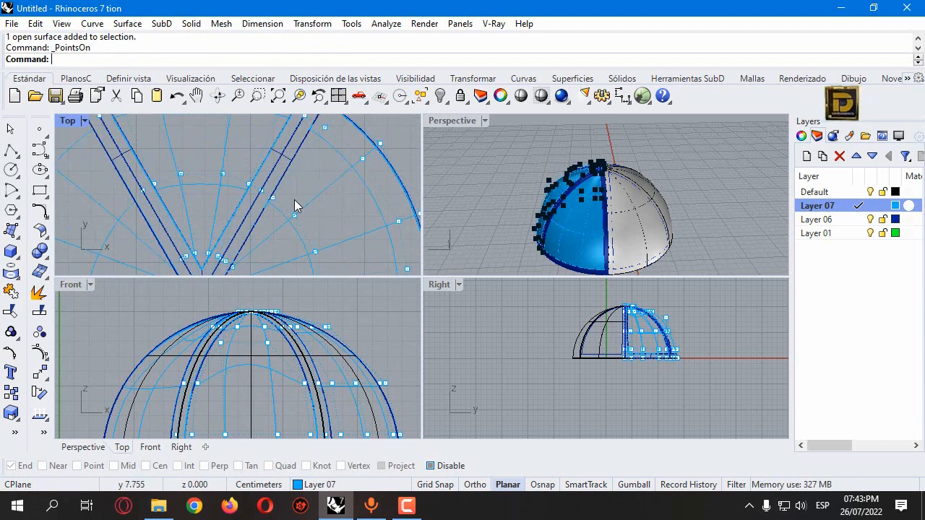
left_click_drag(324, 268, 326, 269)
scroll(332, 331, "up", 2)
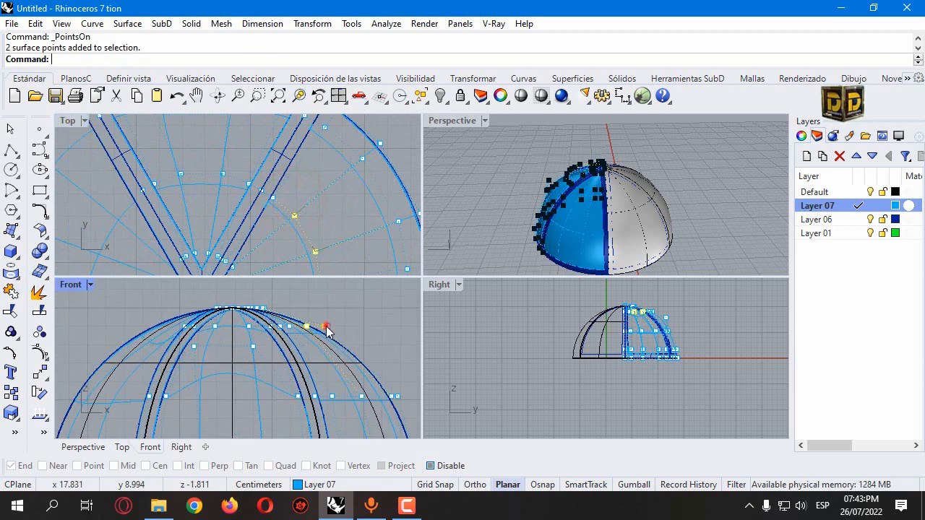
left_click_drag(326, 331, 345, 294)
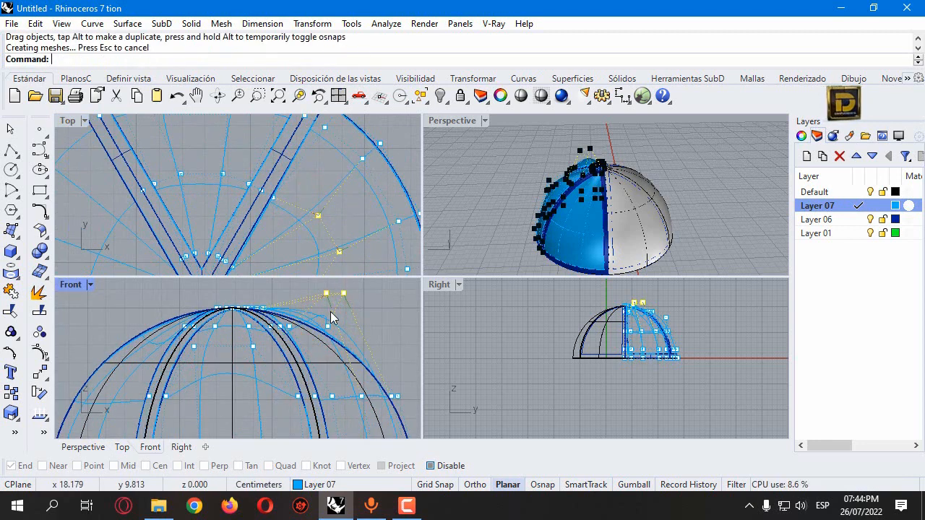
key("ctrl+z")
scroll(324, 317, "up", 2)
left_click_drag(301, 322, 333, 335)
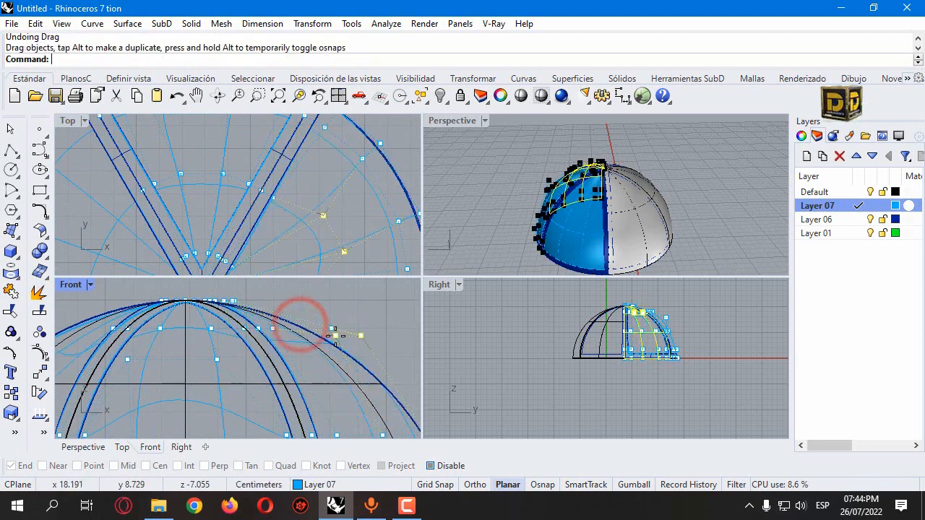
Select the rear-right panel's two middle-height inner points, move them inward and down in the Front view, and hide the control points
scroll(321, 177, "down", 3)
left_click(329, 159)
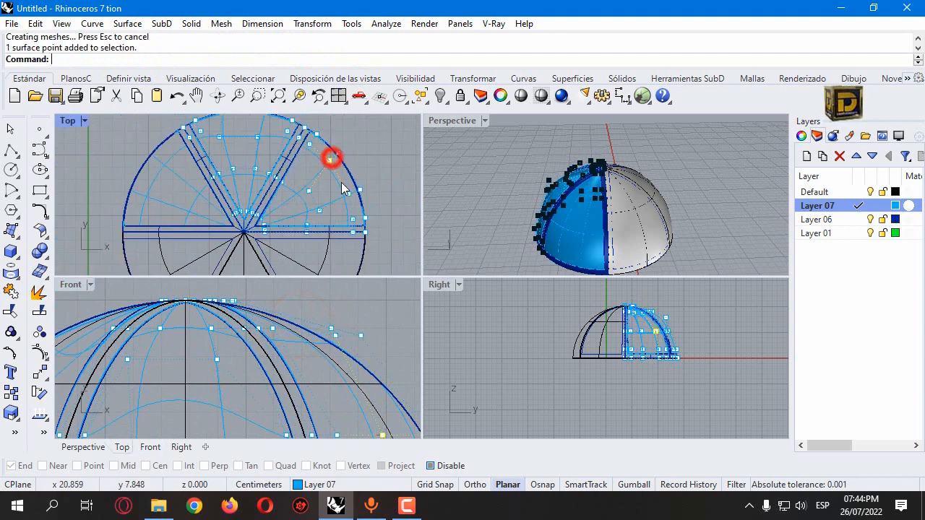
left_click(348, 193, "shift")
scroll(322, 352, "down", 5)
scroll(319, 347, "up", 5)
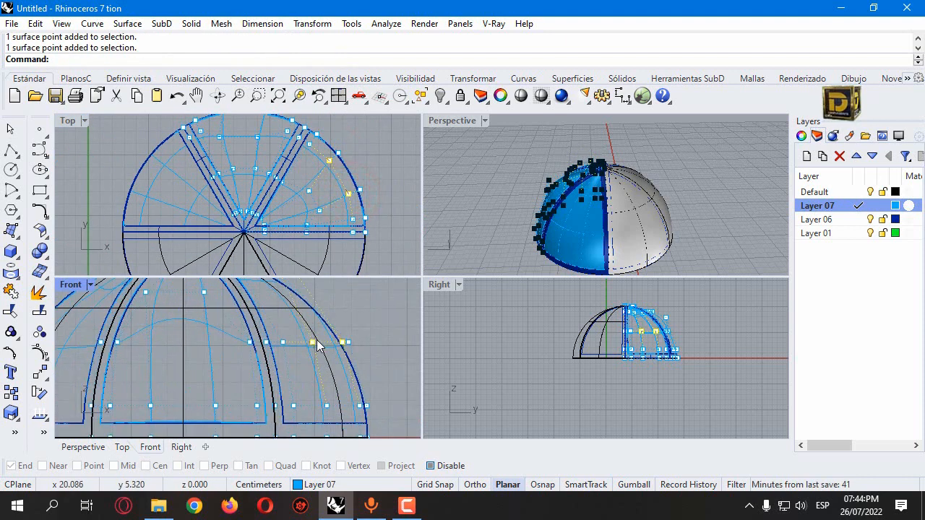
left_click_drag(315, 340, 299, 355)
key("Escape")
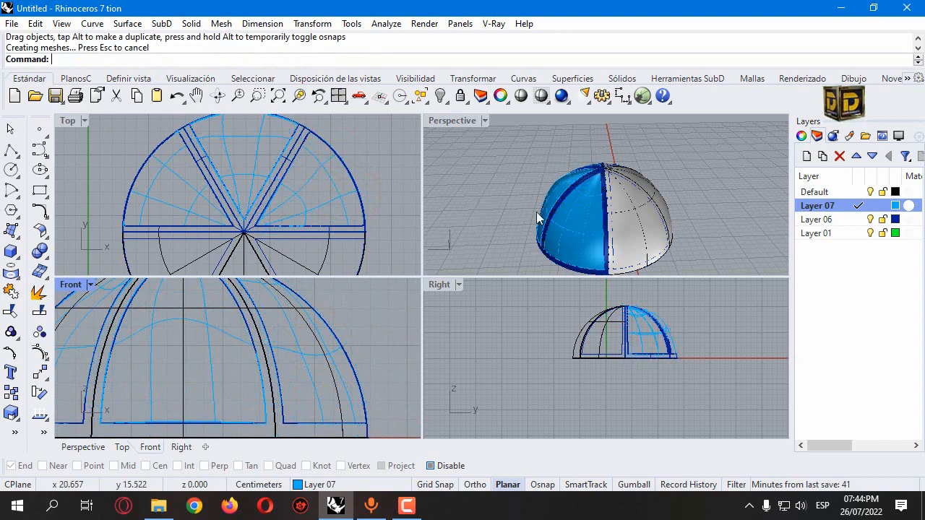
Show the rear-right panel's control points again, pull the same two inner points further inward and down, and hide the points
right_click_drag(473, 203, 610, 257)
left_click(547, 204)
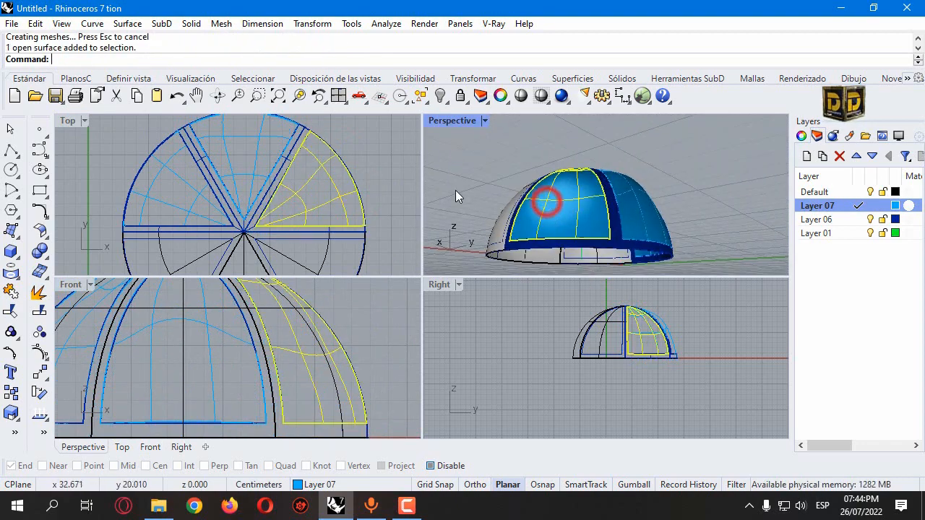
left_click(38, 358)
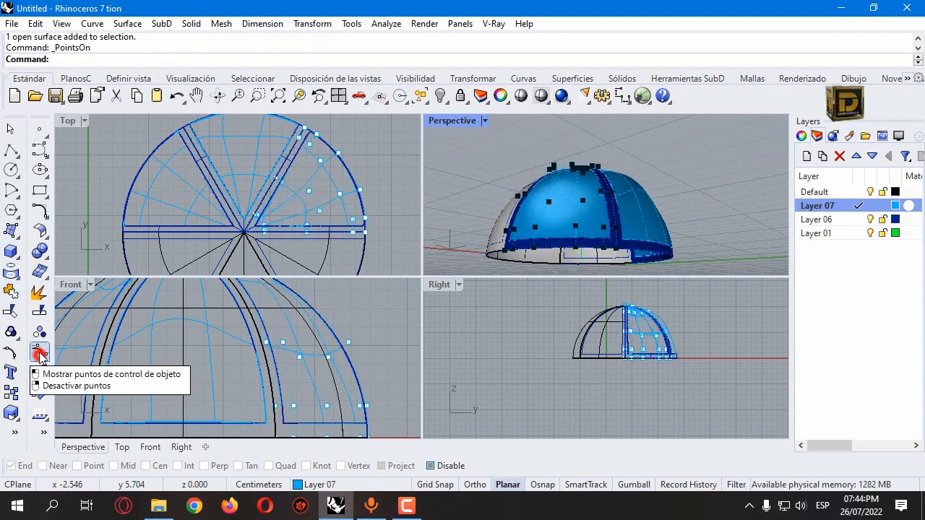
left_click(338, 194)
left_click(320, 161, "shift")
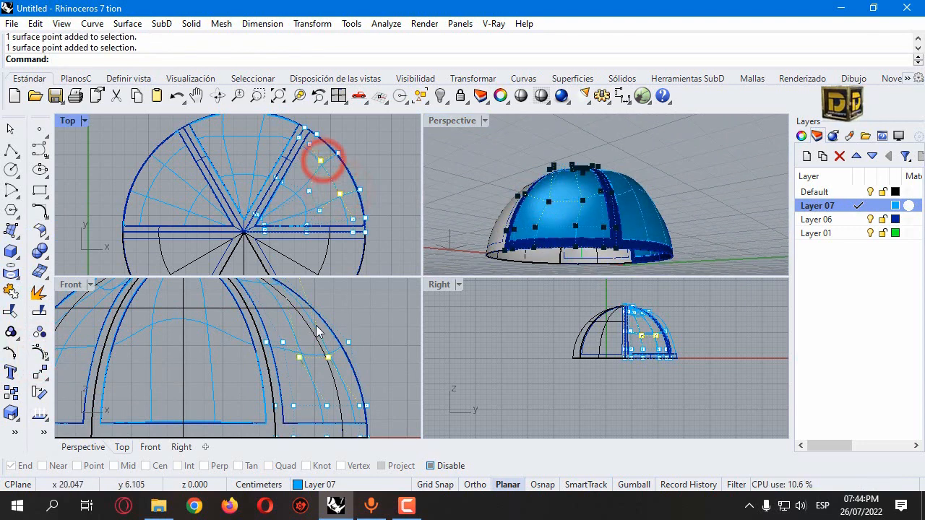
scroll(304, 362, "up", 5)
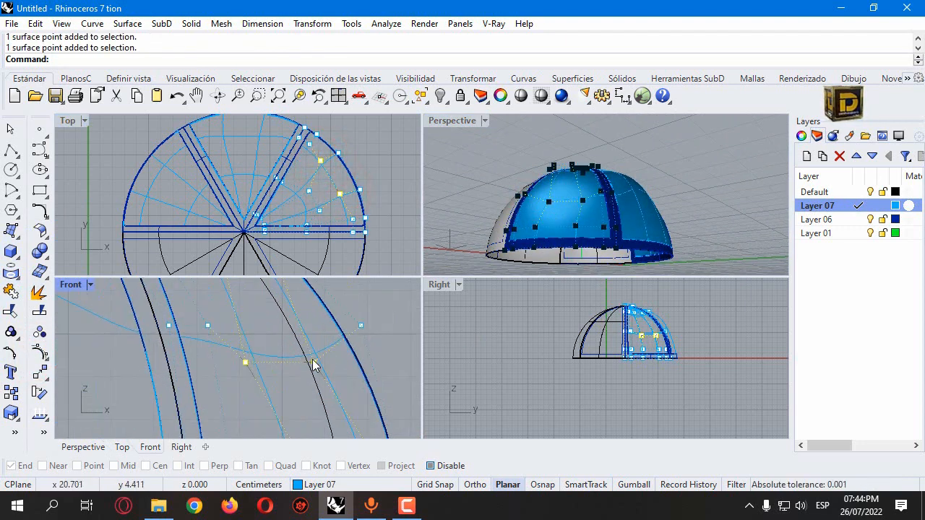
left_click_drag(305, 364, 271, 378)
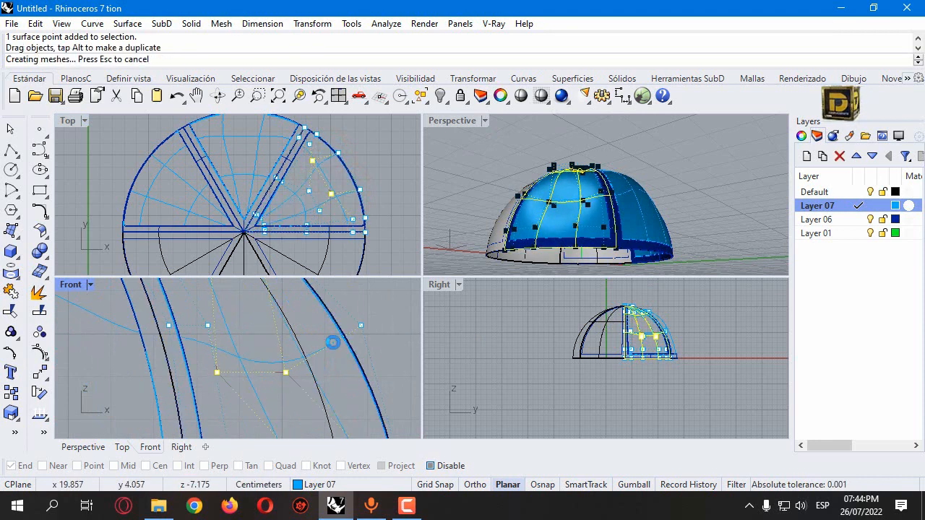
key("Escape")
Select the grey surfaces on the front half of the dome and join them
right_click_drag(546, 182, 453, 214)
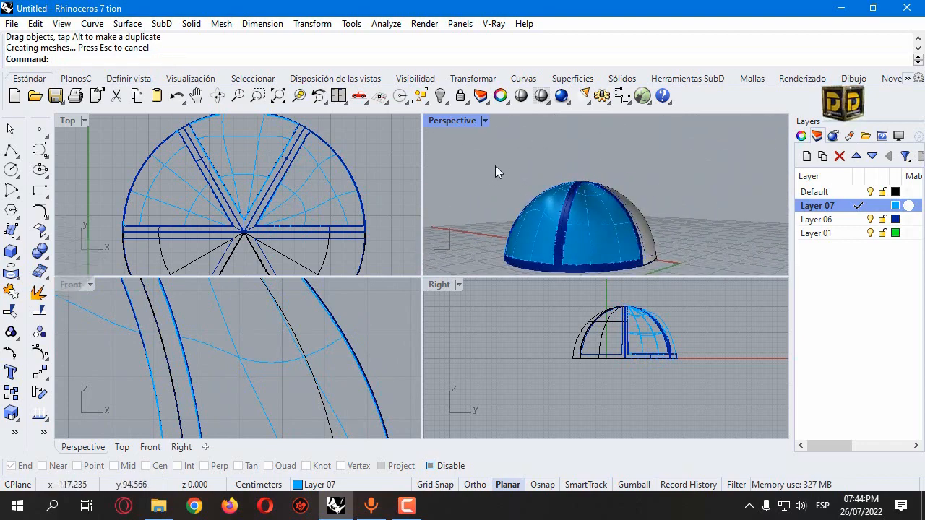
right_click_drag(451, 283, 343, 251)
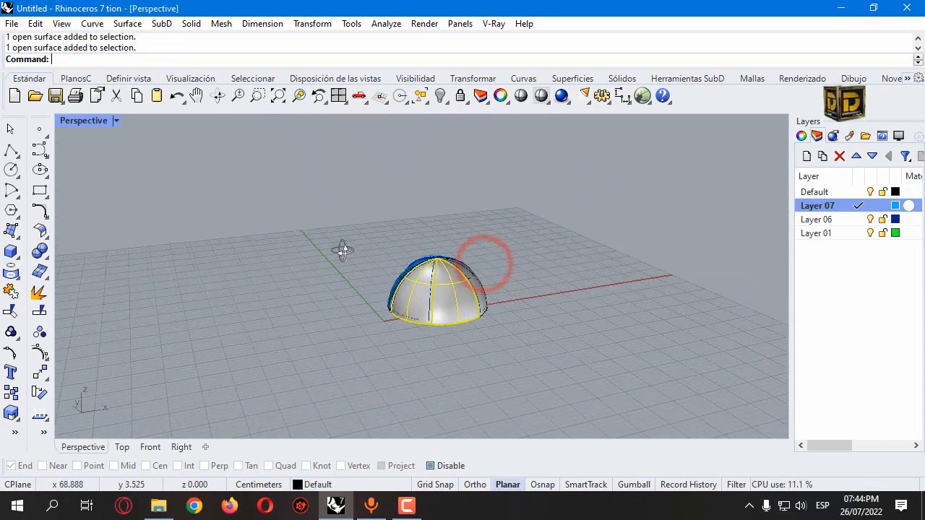
scroll(473, 272, "up", 5)
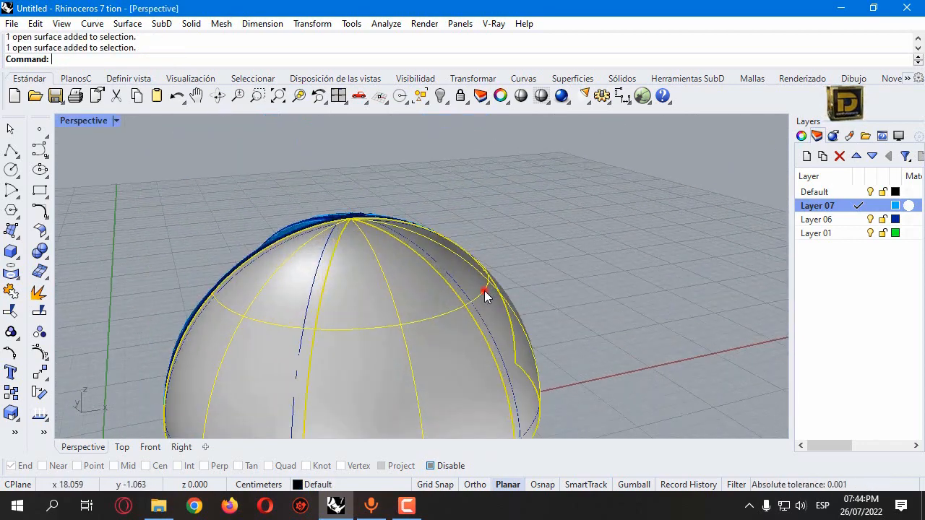
left_click(11, 291)
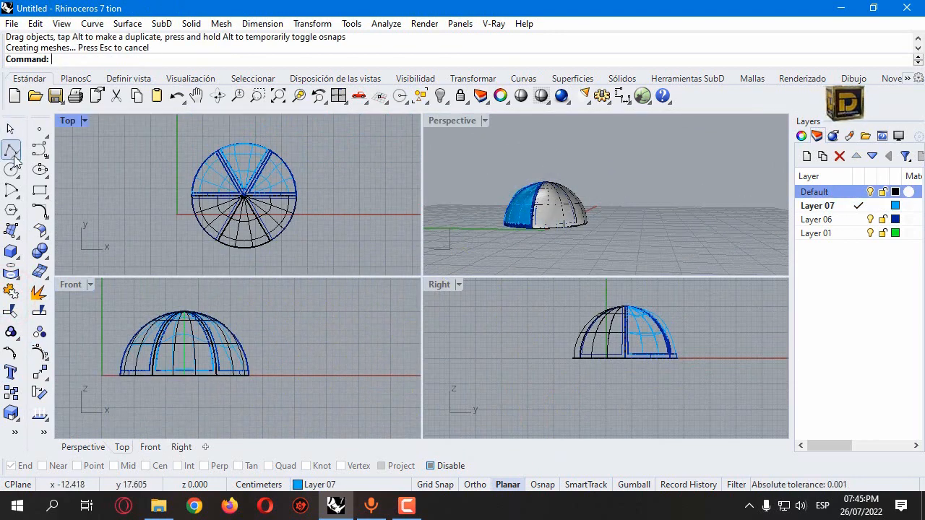
With only the Near object snap active, draw a straight 12 cm polyline outward from the dome's front base edge in the Top view
left_click(11, 148)
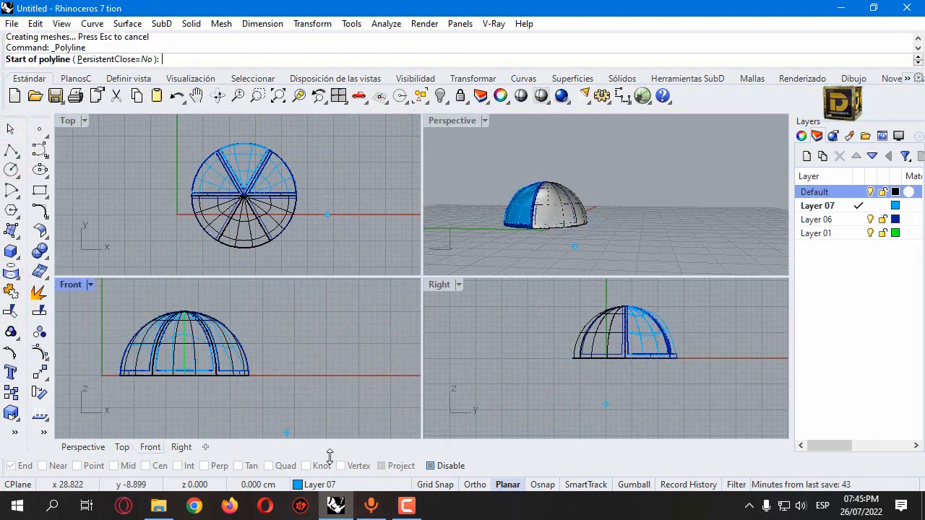
left_click(447, 469)
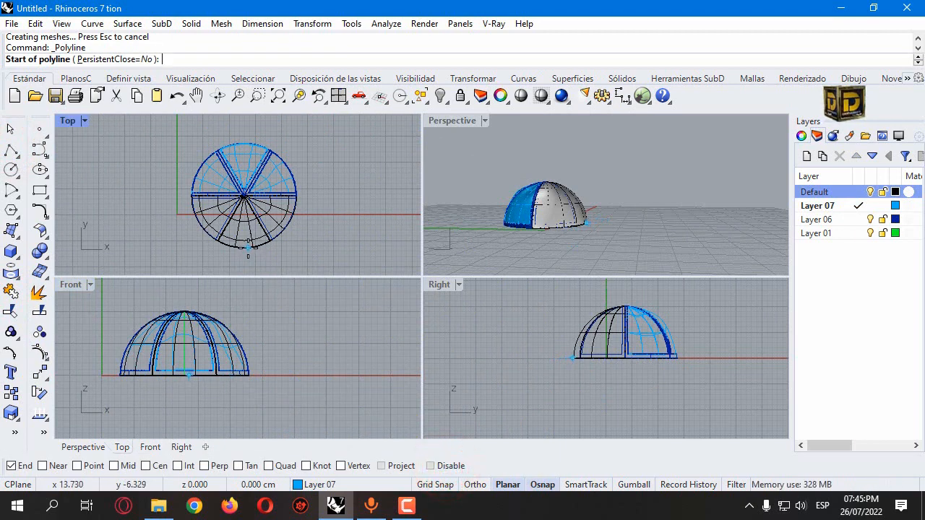
left_click(44, 466)
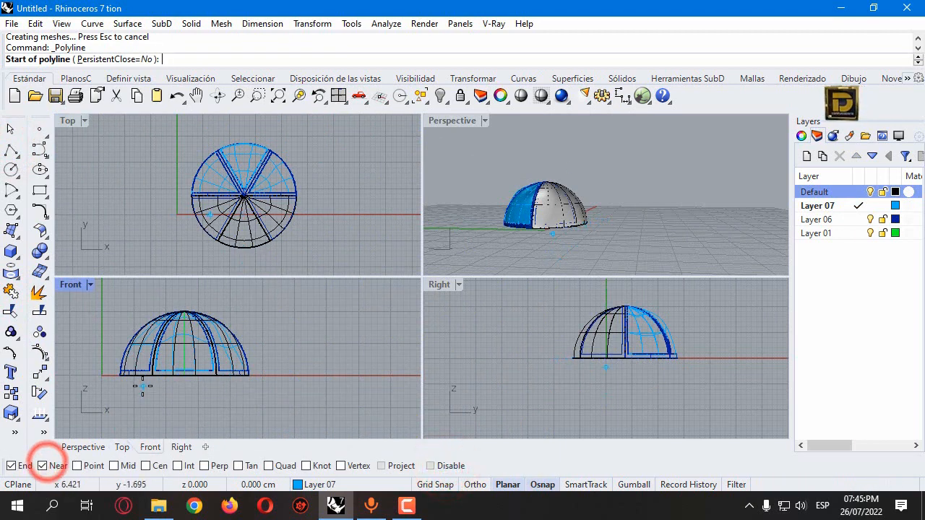
left_click(11, 466)
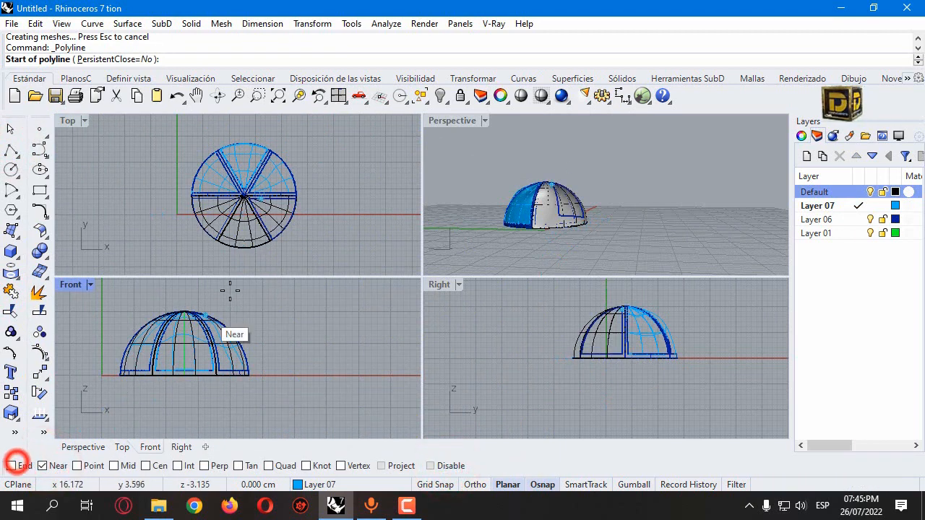
left_click(246, 250)
scroll(247, 247, "down", 3)
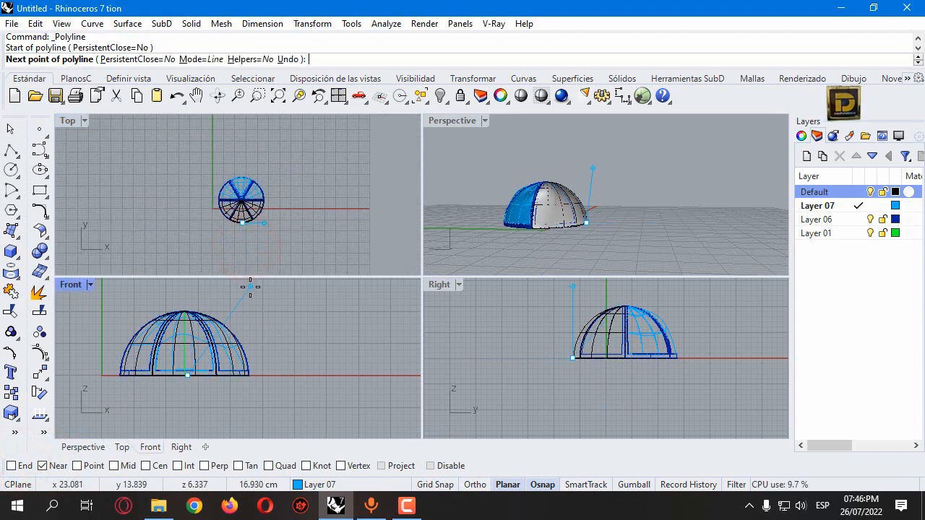
type("12")
key("Return")
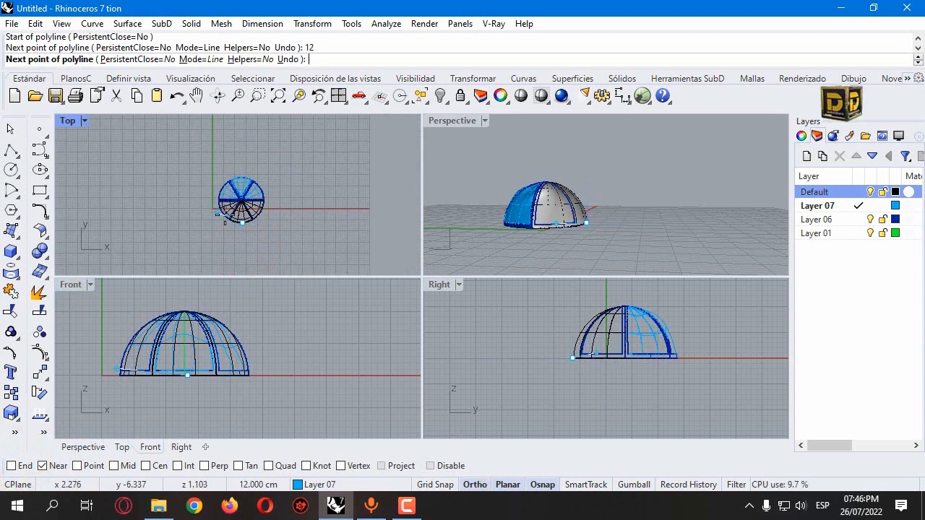
left_click(230, 261)
key("Return")
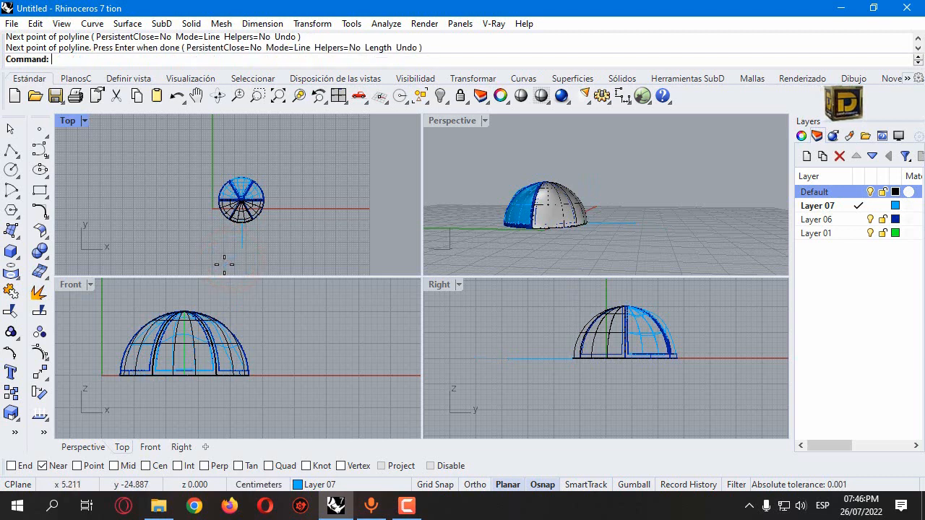
Create Layer 08, give it a dark green colour, and make it the current layer
left_click(807, 156)
left_click(896, 205)
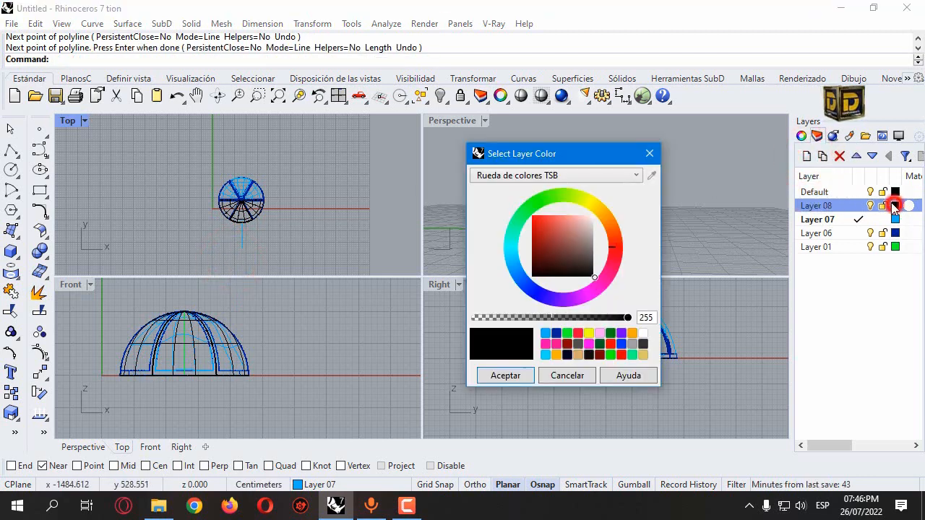
left_click_drag(587, 247, 598, 265)
left_click(506, 375)
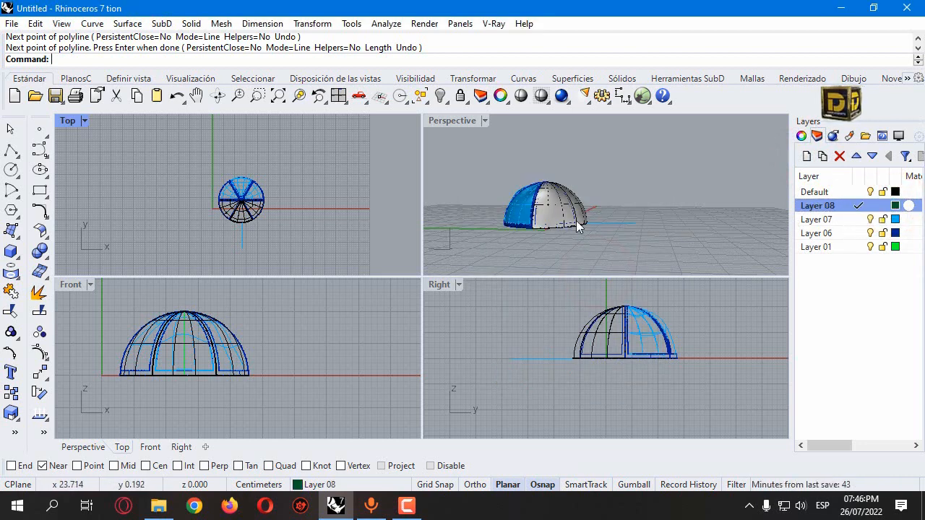
Duplicate the three base edges of the grey front dome panels onto Layer 08 and join the copies into one curve
scroll(578, 227, "up", 4)
right_click_drag(579, 164, 565, 196)
scroll(563, 197, "down", 6)
scroll(523, 217, "up", 6)
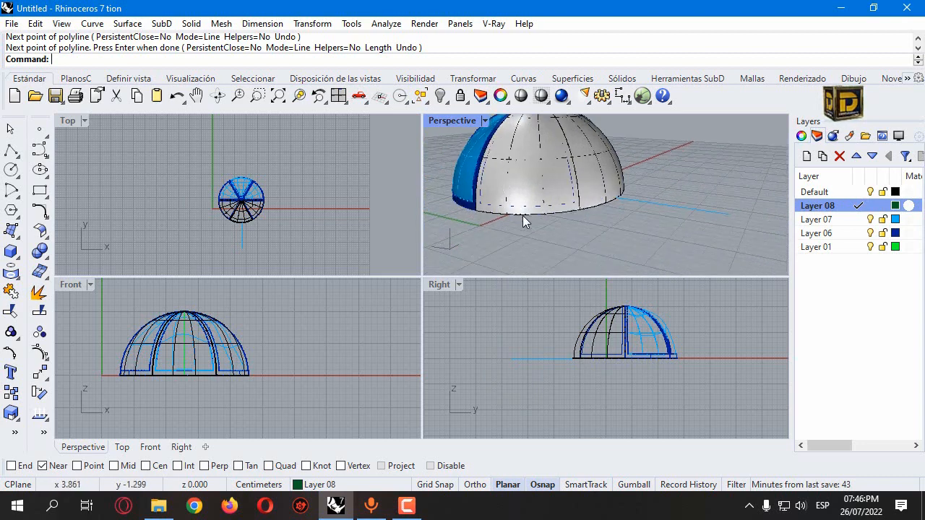
left_click(13, 273)
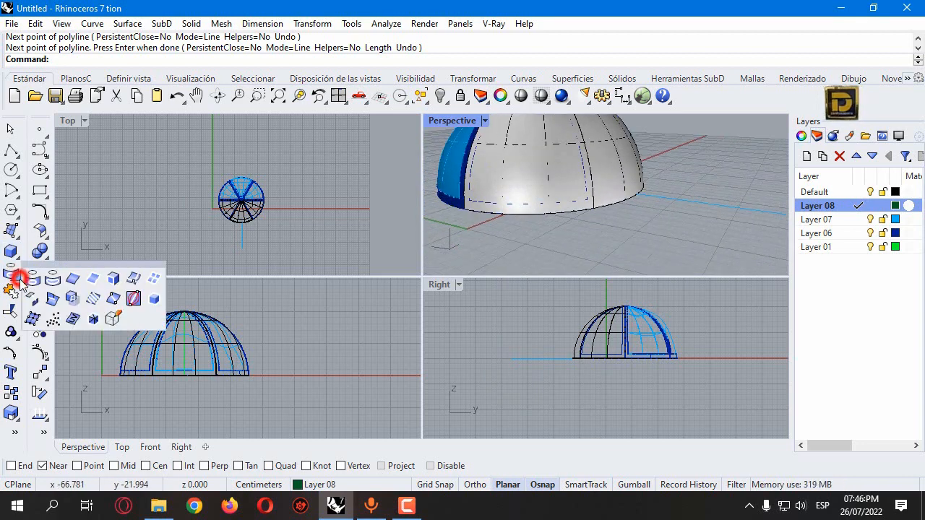
left_click(65, 278)
left_click(543, 213)
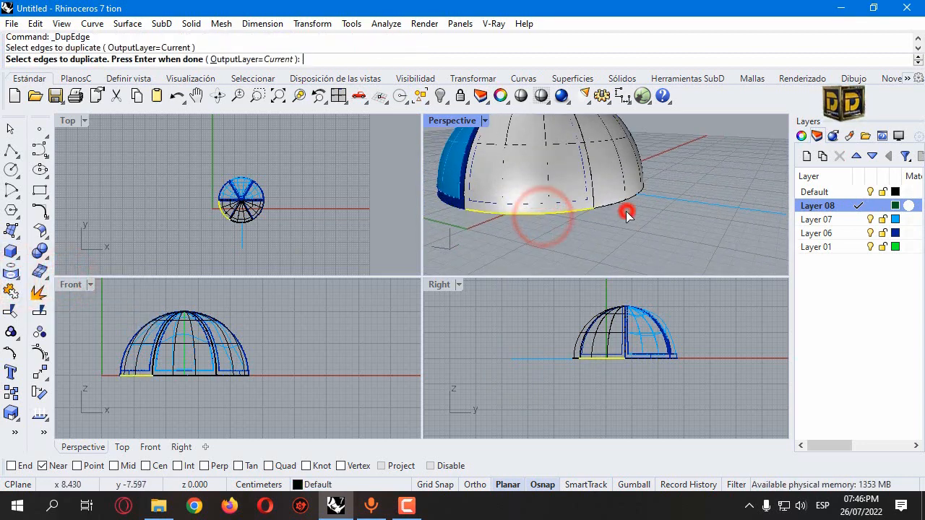
left_click(621, 201)
scroll(663, 189, "up", 5)
right_click_drag(619, 196, 545, 193)
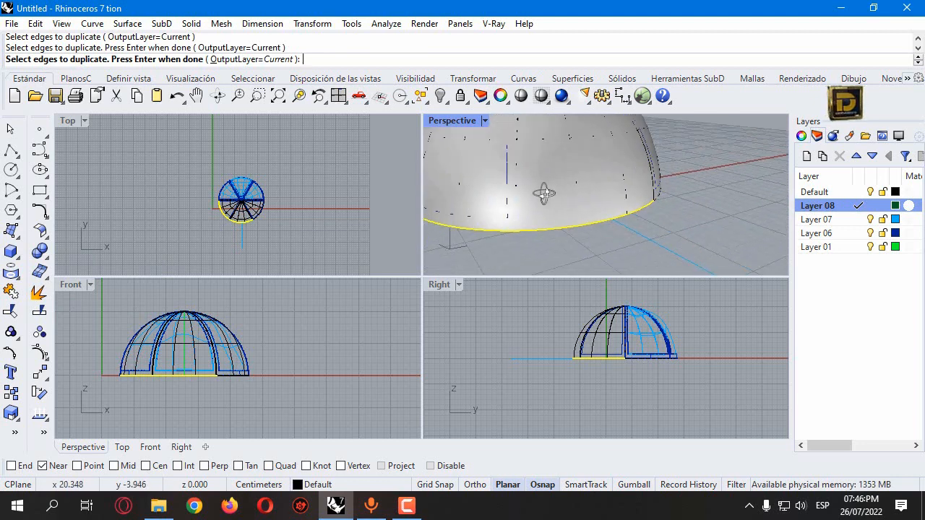
left_click(657, 199)
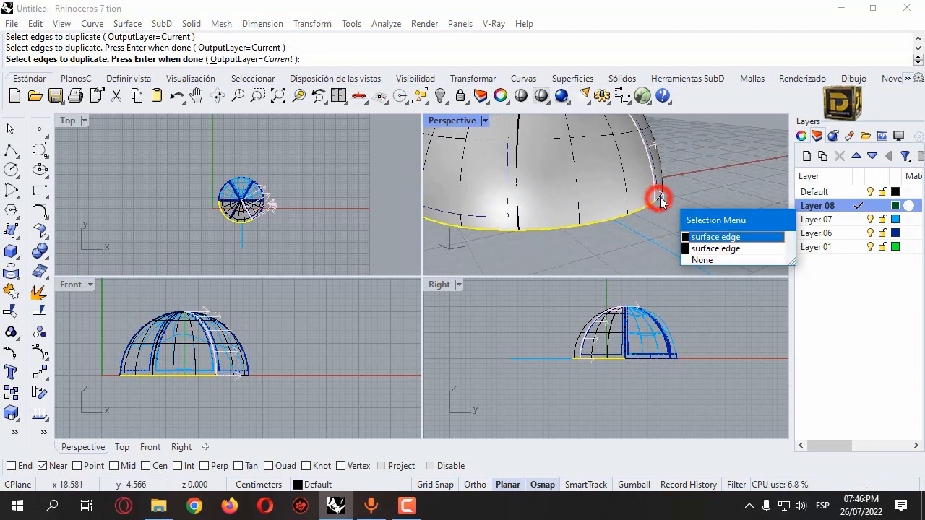
left_click(709, 251)
scroll(713, 260, "down", 3)
right_click_drag(713, 260, 657, 260)
scroll(640, 212, "up", 3)
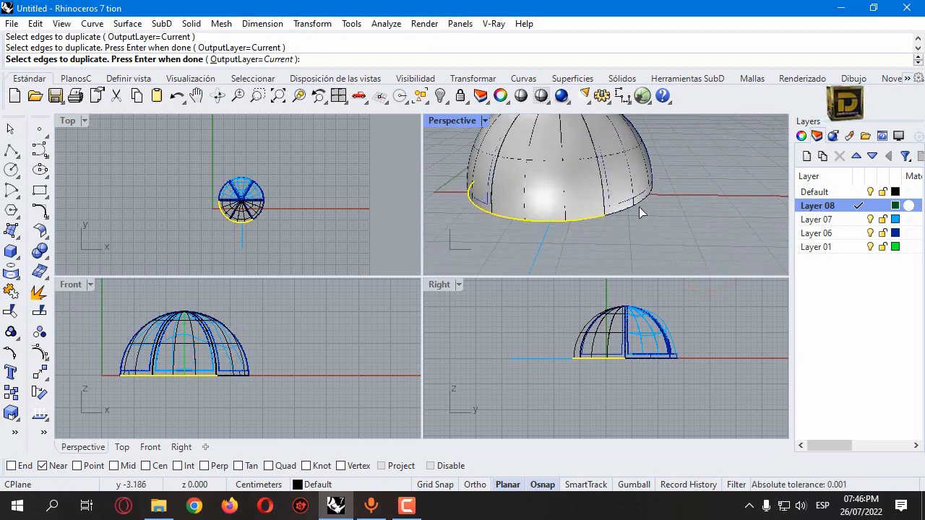
left_click(627, 210)
key("Return")
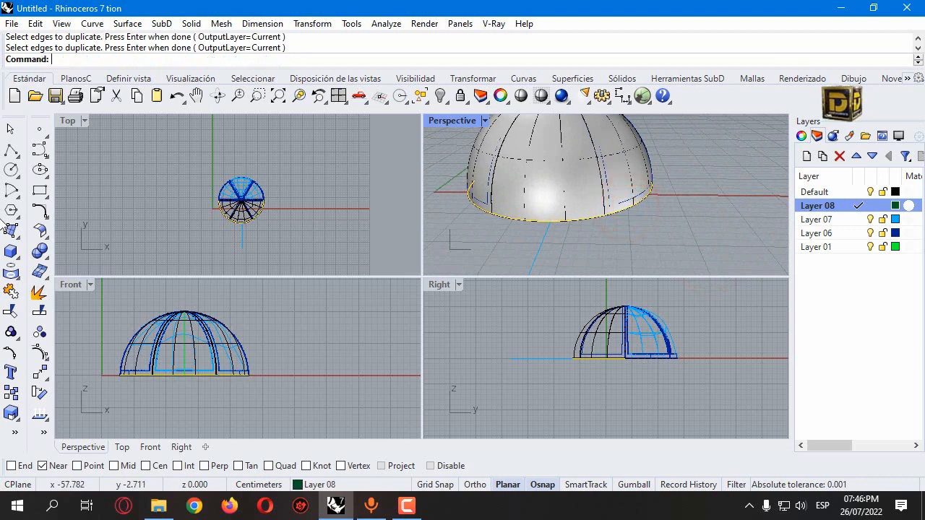
left_click(11, 292)
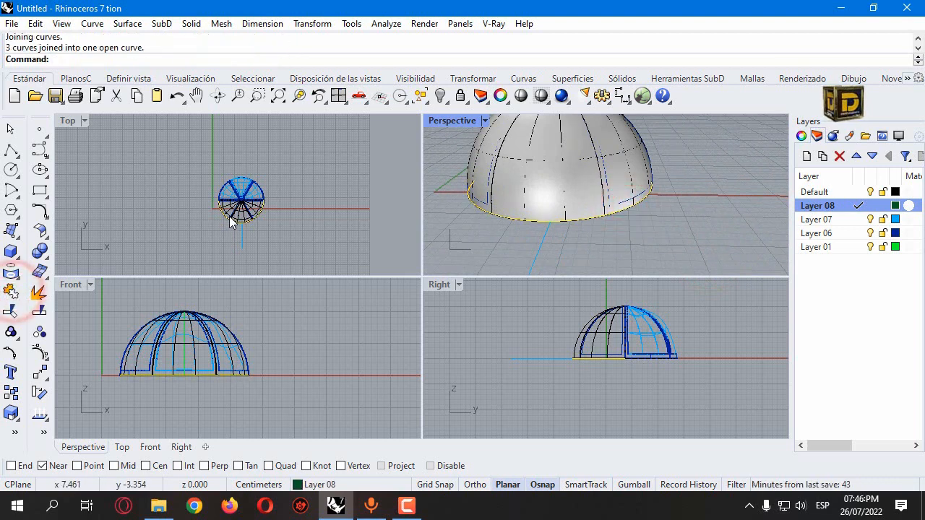
right_click_drag(232, 220, 281, 212)
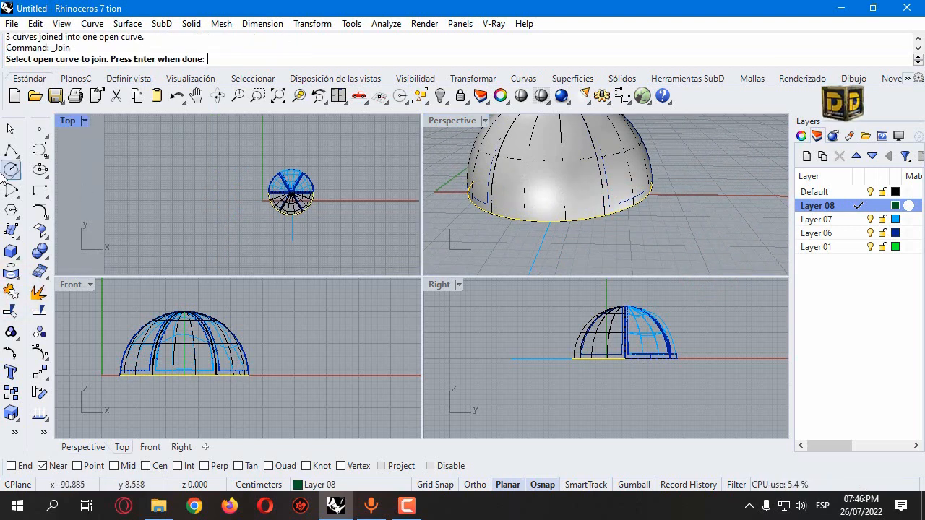
Draw a control-point curve in the Top view from one side of the dome's base edge, around the front line, to the opposite side
left_click(39, 151)
scroll(268, 210, "up", 4)
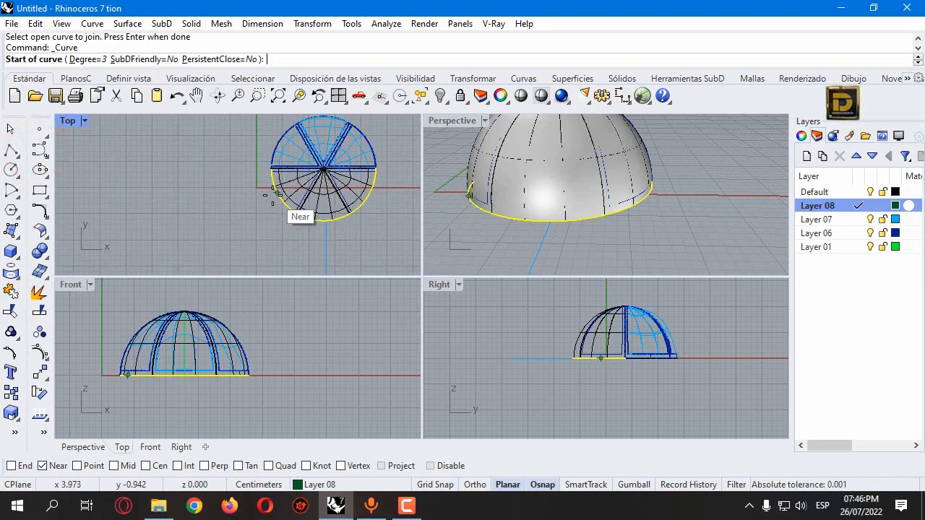
left_click(274, 194)
scroll(268, 192, "down", 2)
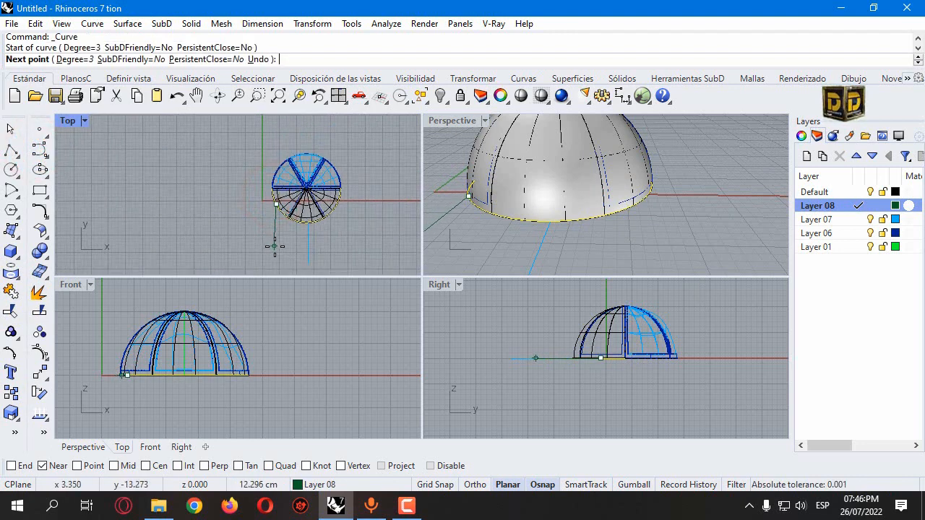
left_click(275, 246)
left_click(272, 254)
left_click(289, 268)
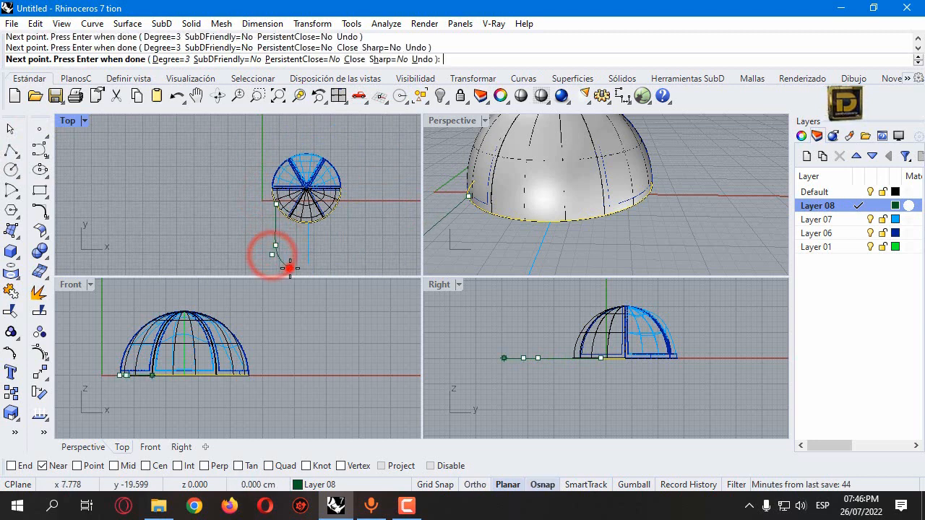
left_click(343, 251)
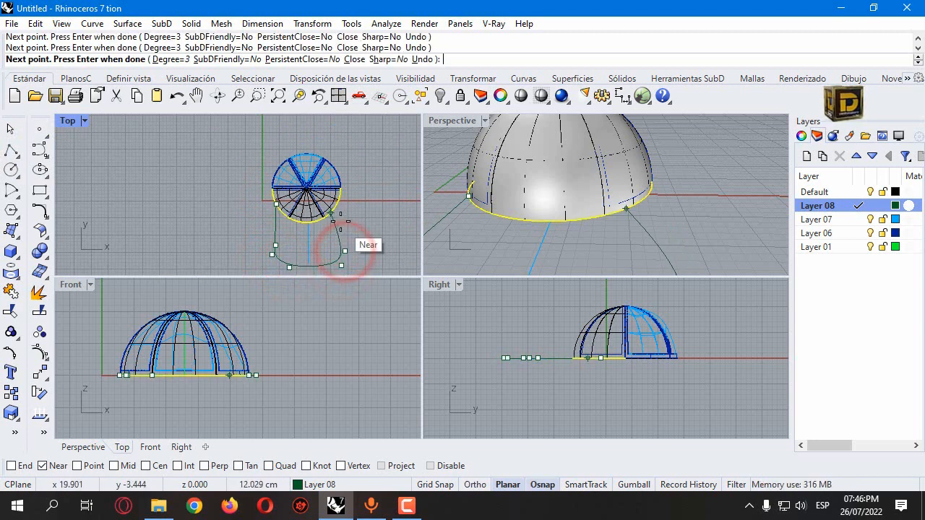
scroll(342, 216, "up", 3)
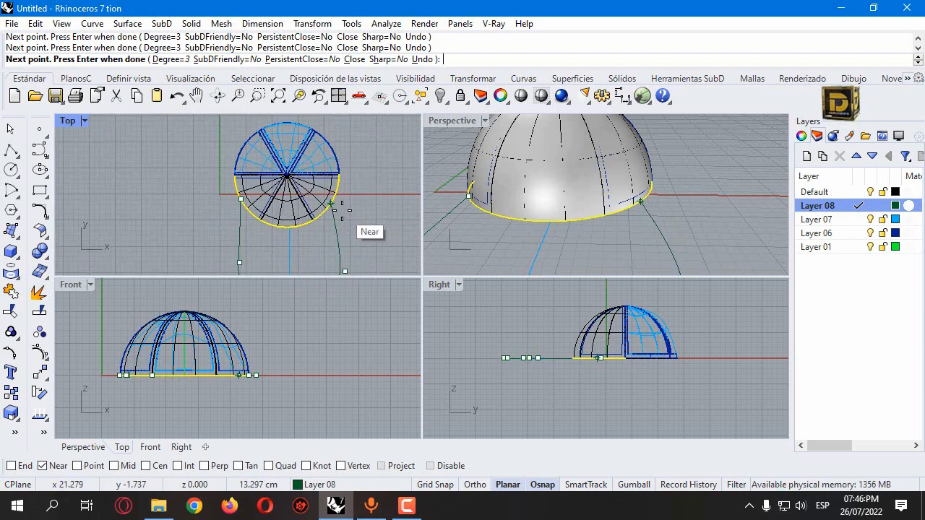
scroll(341, 194, "down", 3)
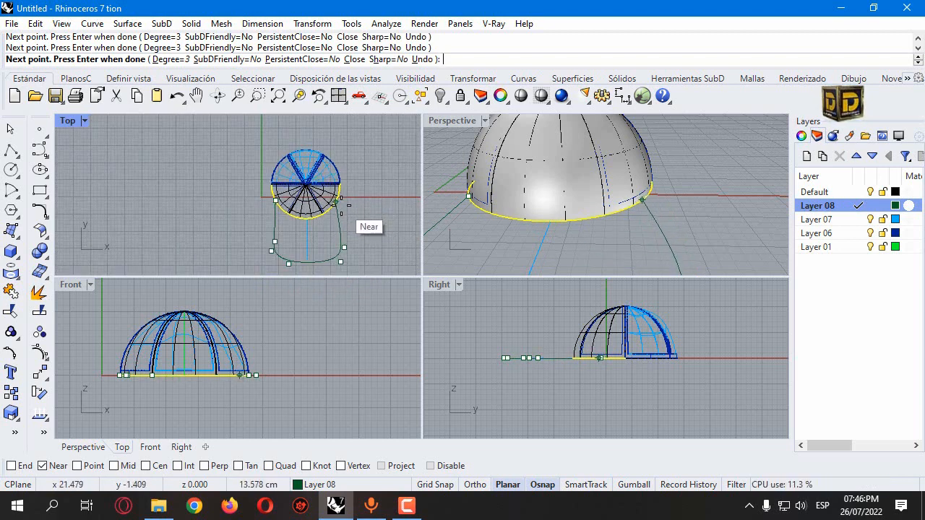
right_click(343, 204)
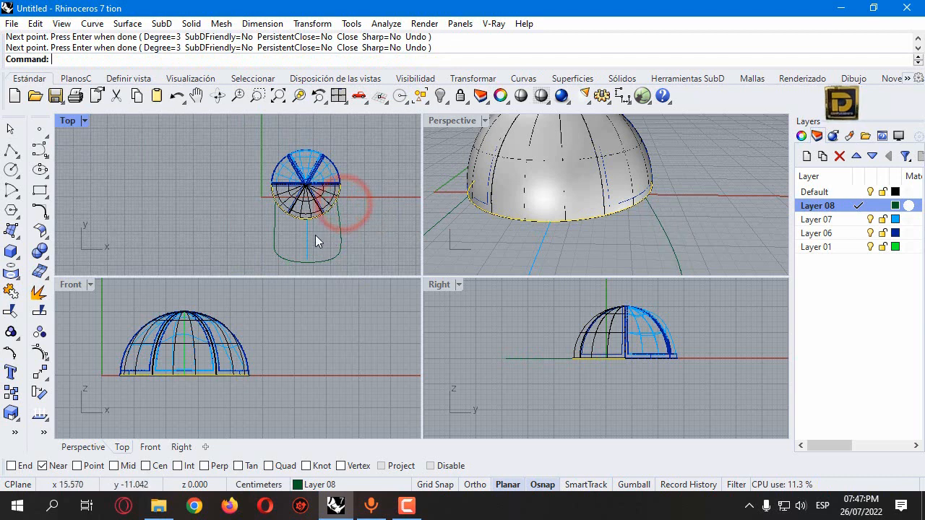
Show the front outline curve's control points in the maximized Top view and disable object snapping
left_click(289, 244)
double_click(68, 120)
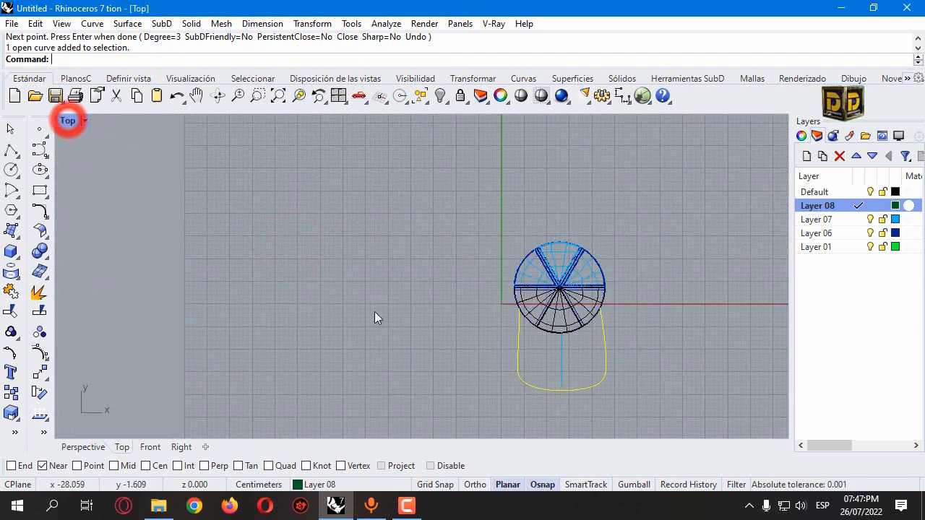
left_click(40, 352)
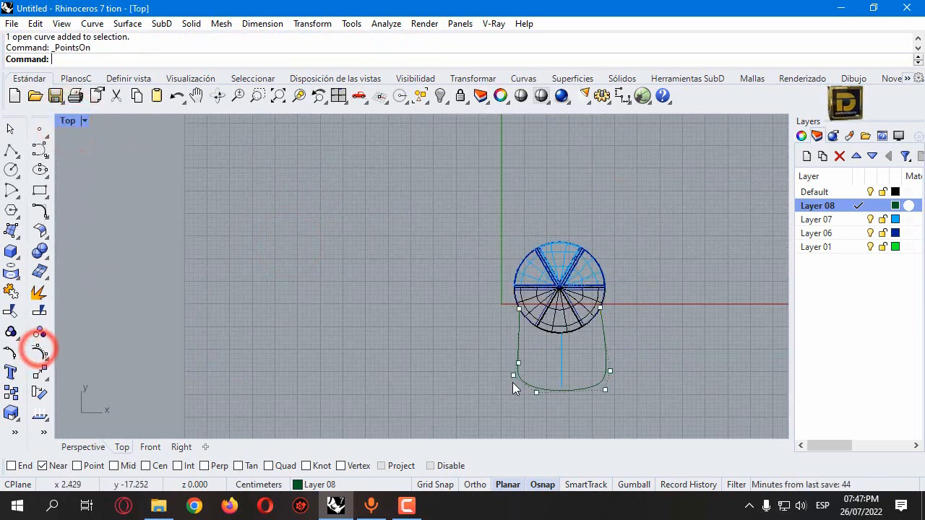
scroll(483, 345, "up", 1)
left_click_drag(481, 346, 526, 345)
scroll(531, 383, "up", 1)
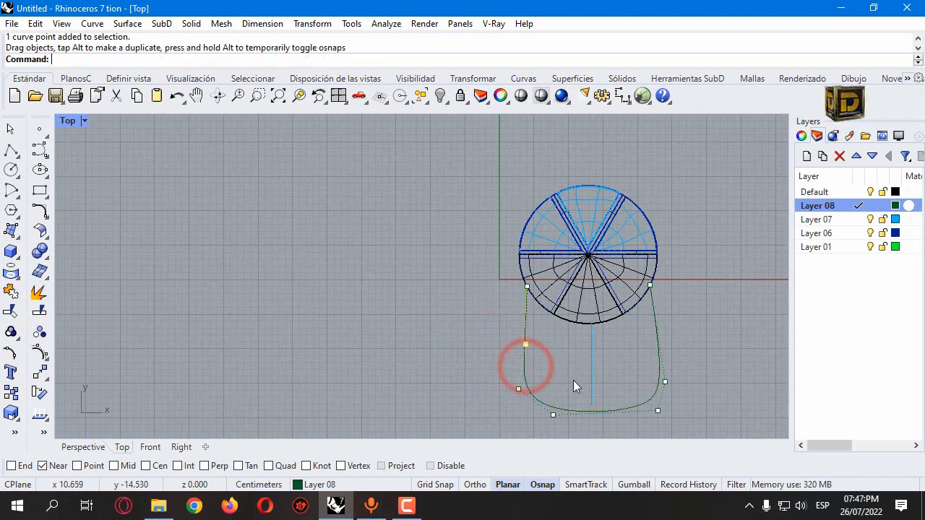
key("ctrl+z")
left_click(430, 465)
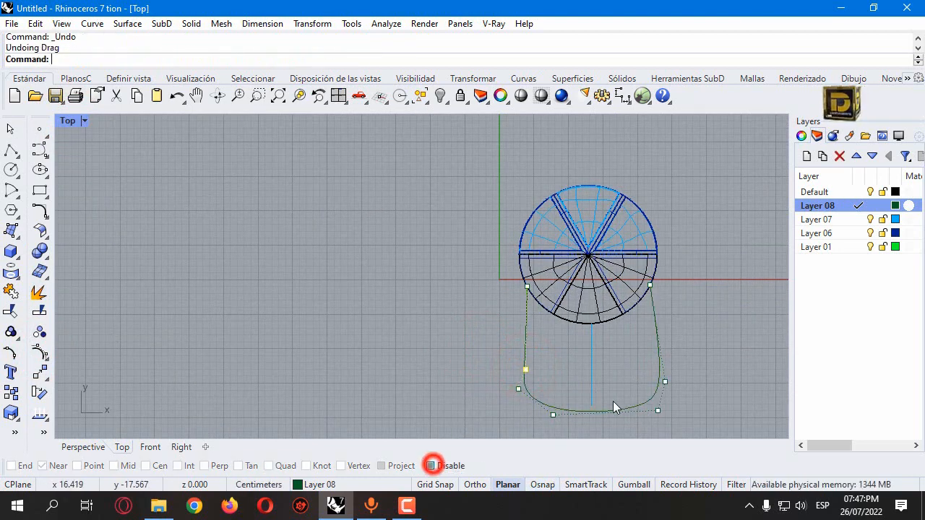
Move the outline's two right-hand corner points slightly toward the dome and its front-left point to the front centre, then hide the points
left_click_drag(639, 361, 676, 419)
left_click_drag(665, 381, 665, 375)
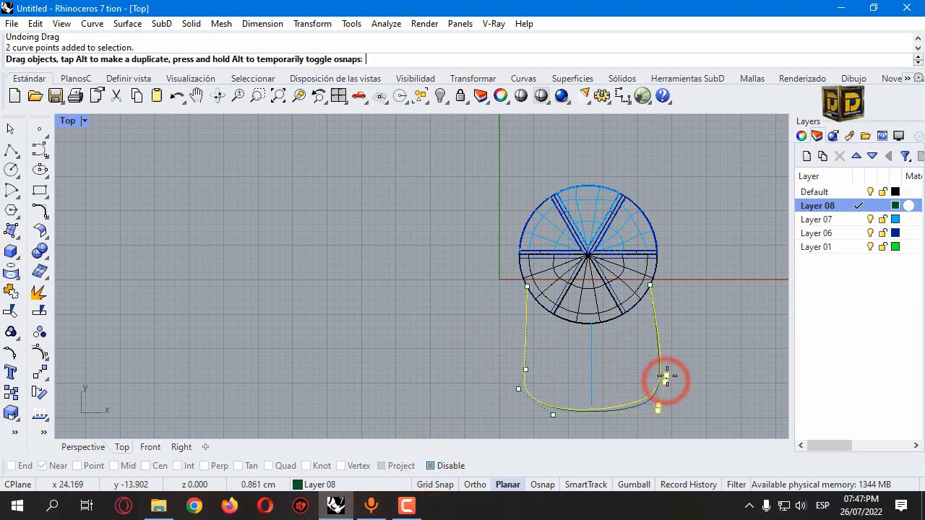
left_click_drag(553, 415, 587, 424)
key("Escape")
key("Escape")
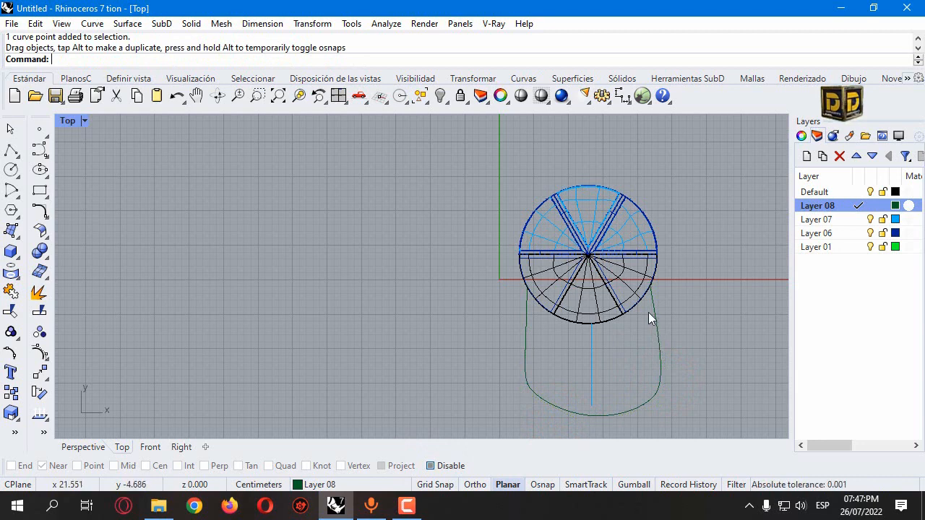
Show the outline's control points again and move both front corner points outward to make the shape more symmetrical
left_click(604, 422)
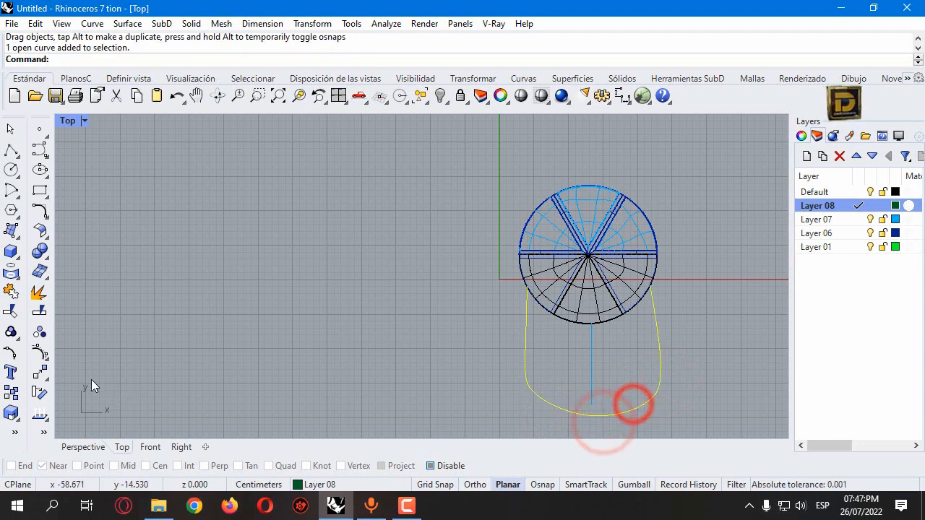
left_click(39, 353)
left_click(518, 389)
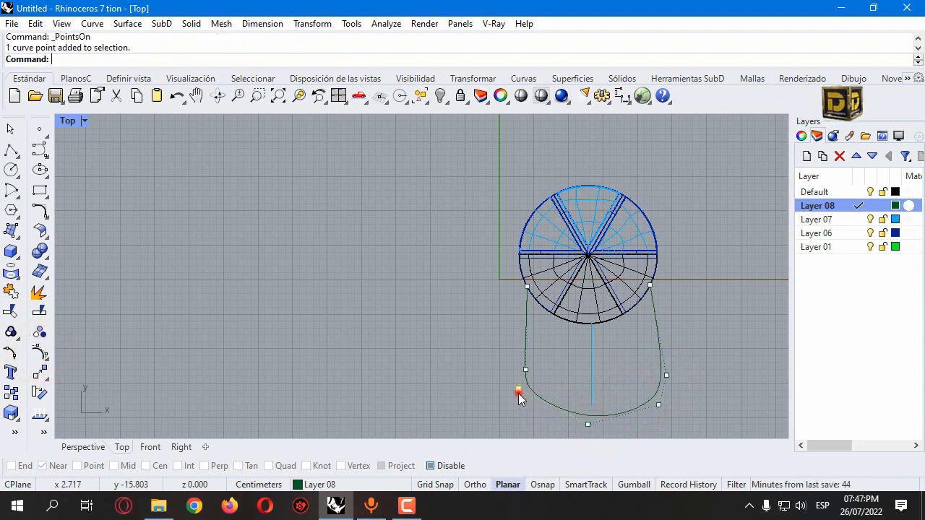
left_click_drag(518, 389, 517, 407)
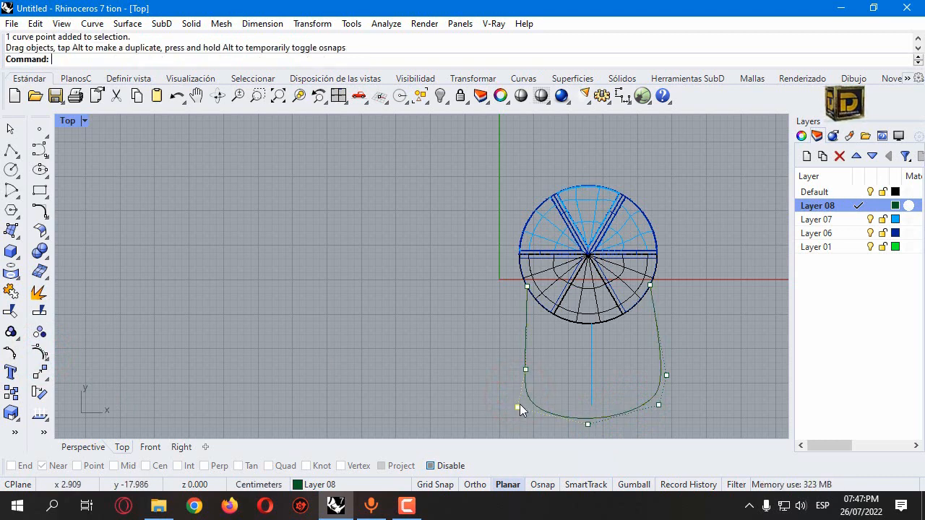
left_click_drag(658, 404, 671, 412)
scroll(506, 336, "down", 3)
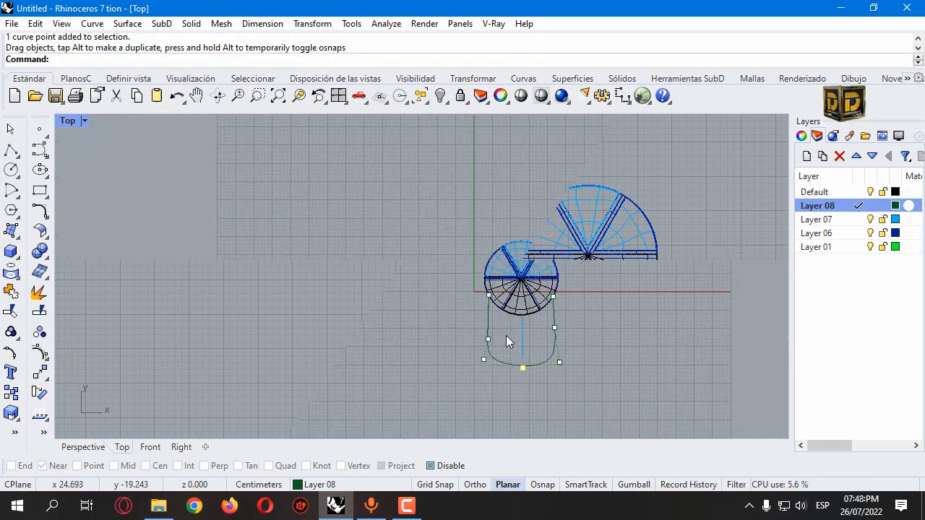
Return to the four-view layout and isolate the front outline curve and the dome's base edge curve
left_click(551, 320)
double_click(68, 121)
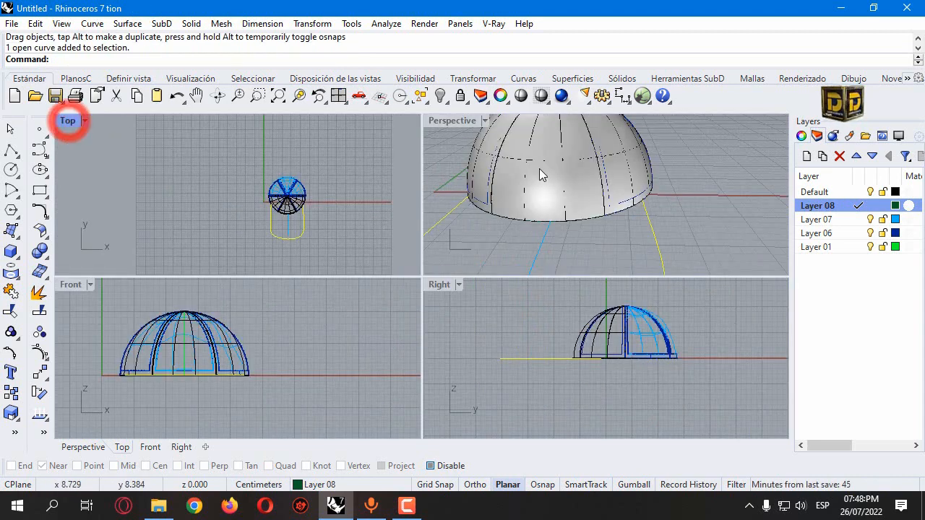
left_click(506, 228)
left_click(542, 269)
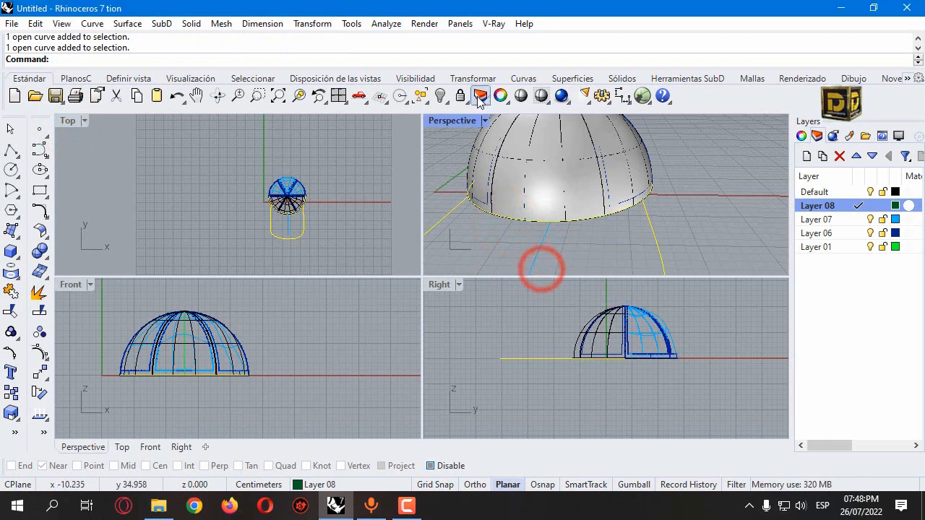
left_click(441, 96)
left_click(503, 127)
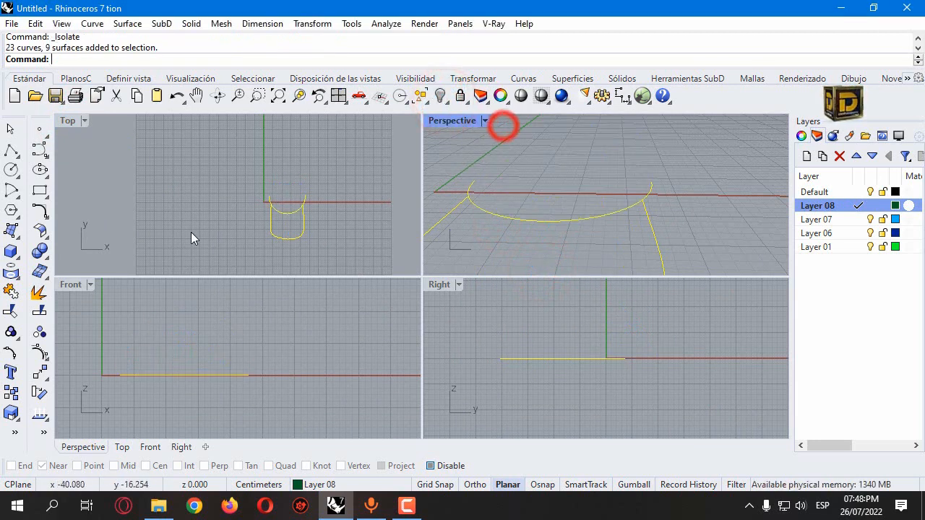
Trim off both ends of the base edge curve that extend beyond the front outline curve
left_click(11, 311)
scroll(217, 216, "up", 5)
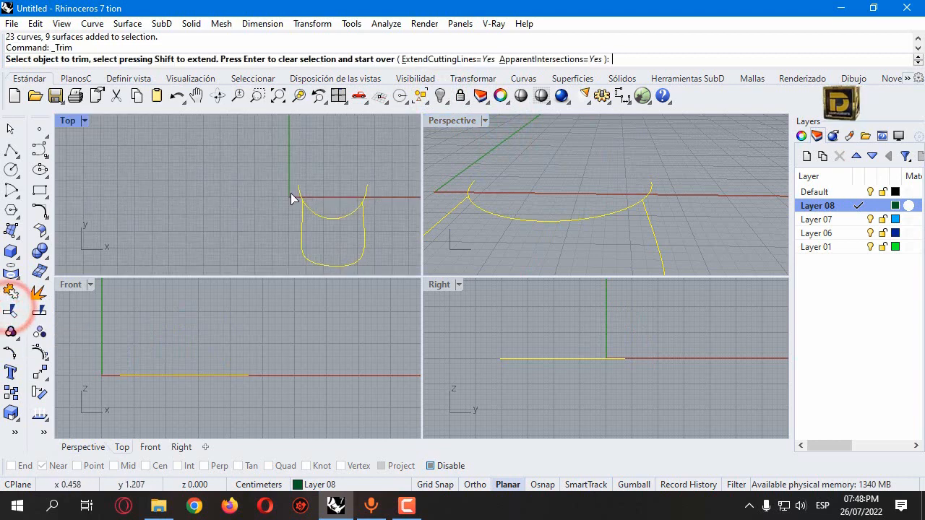
left_click(296, 192)
left_click(363, 189)
key("Return")
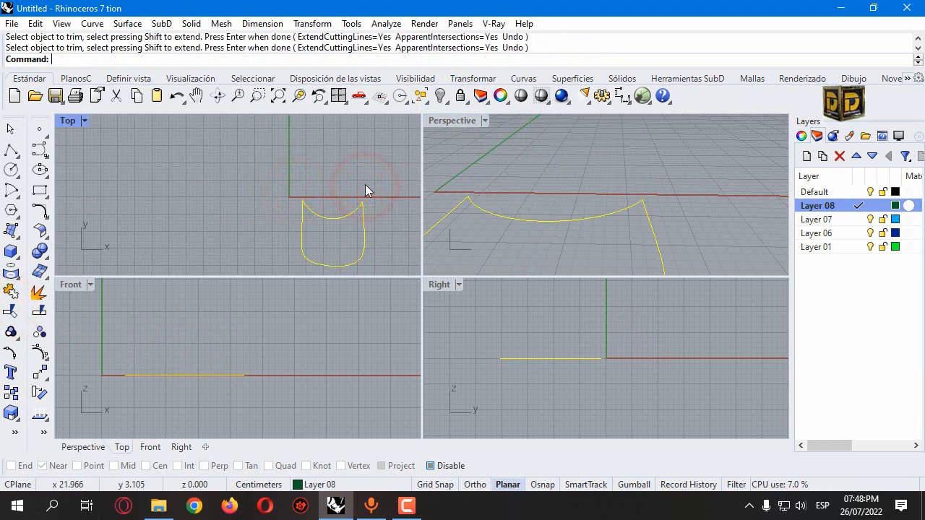
left_click(251, 165)
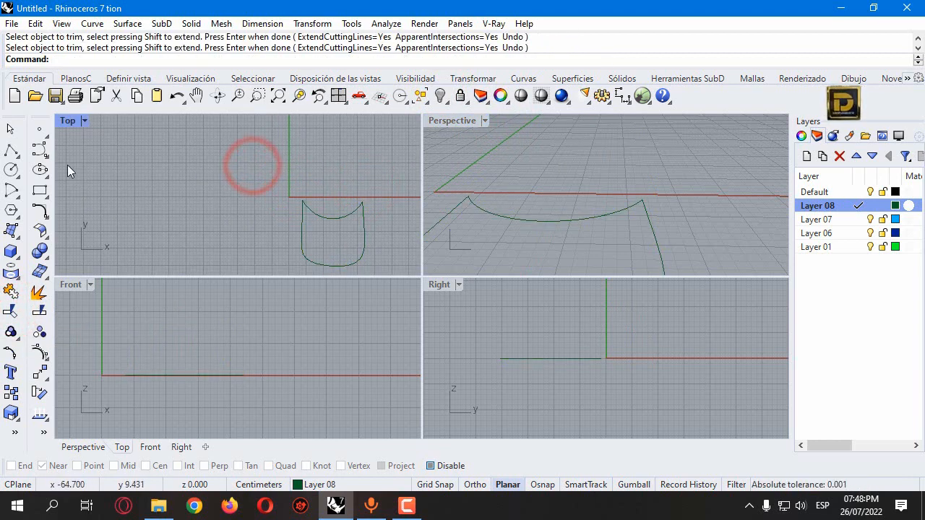
Try to draw a shallow upward arc from the middle of the base edge curve to the outline's front middle, with Near snapping on
left_click_drag(11, 190, 52, 195)
scroll(530, 191, "up", 2)
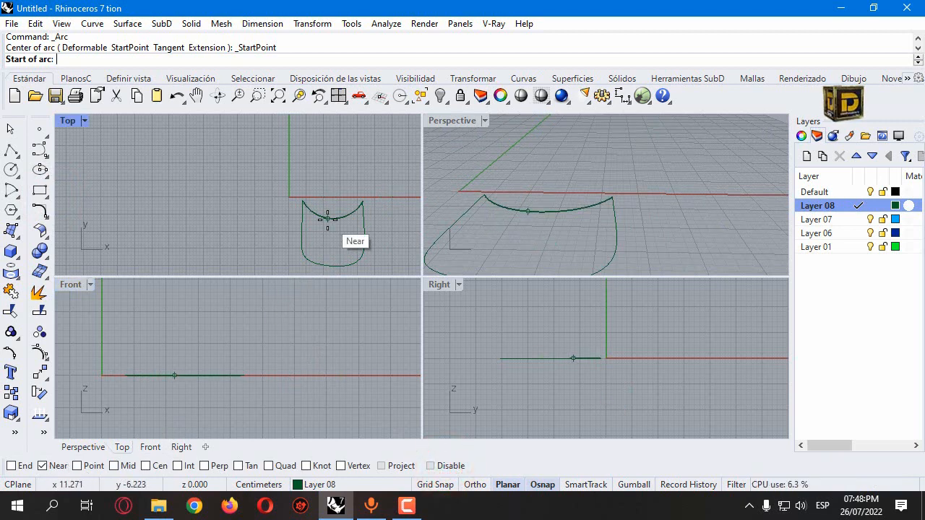
left_click(332, 217)
left_click(334, 266)
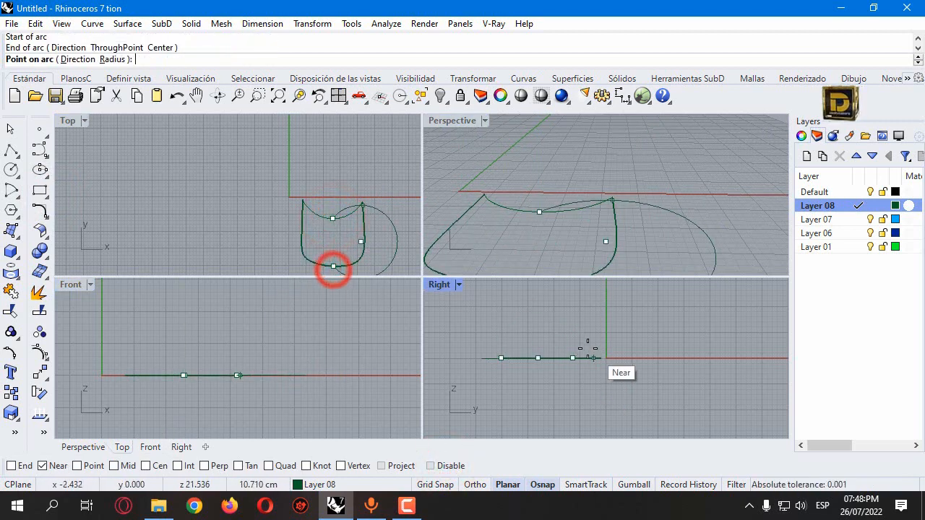
scroll(542, 342, "up", 5)
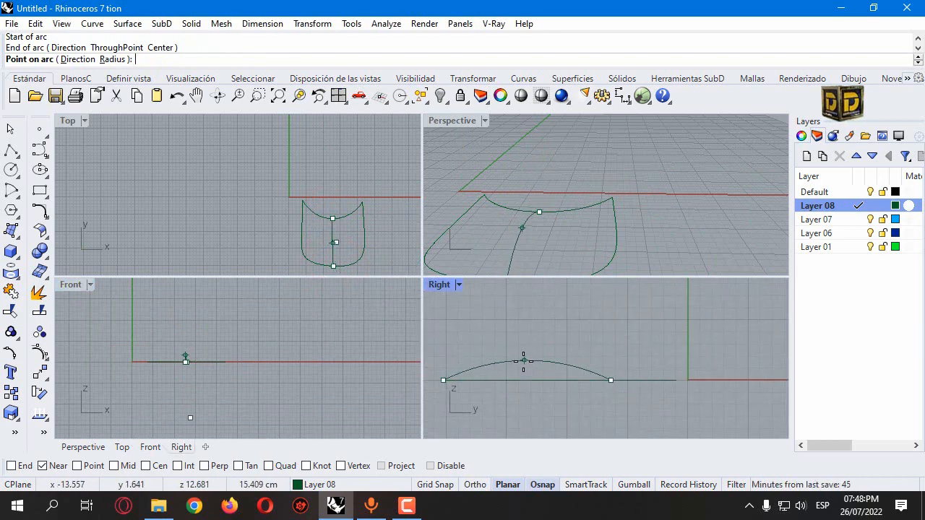
left_click(520, 368)
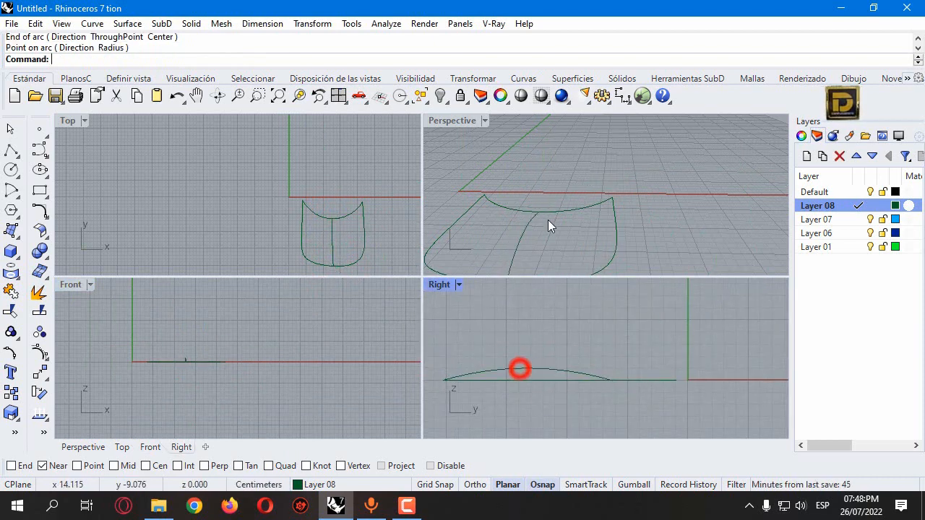
scroll(481, 214, "down", 3)
right_click_drag(480, 214, 699, 180)
key("ctrl+z")
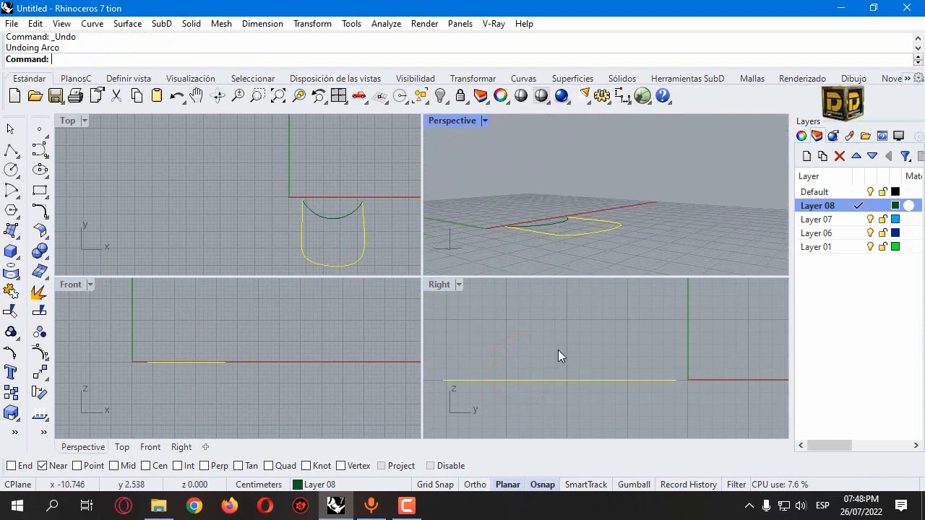
Select both extension curves in the Right view and show all hidden objects
scroll(557, 350, "down", 2)
left_click_drag(475, 335, 647, 400)
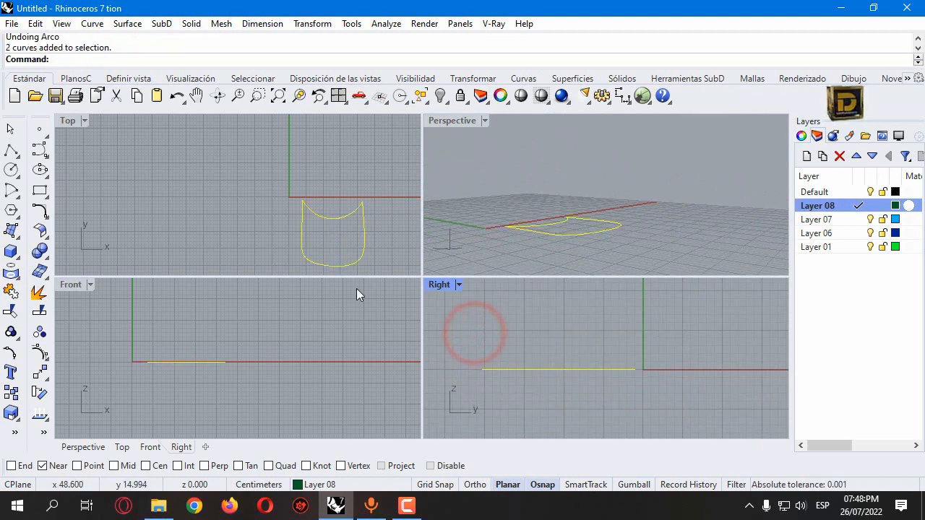
right_click(440, 98)
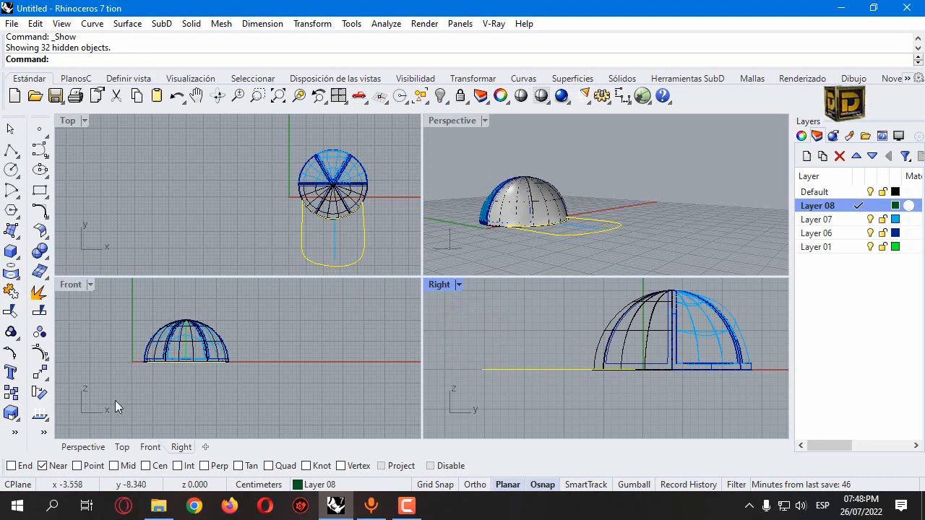
With object snaps disabled, bend both curves in the Right view along a spine from the dome end to the front, raising the front tip slightly
left_click(45, 383)
left_click(43, 379)
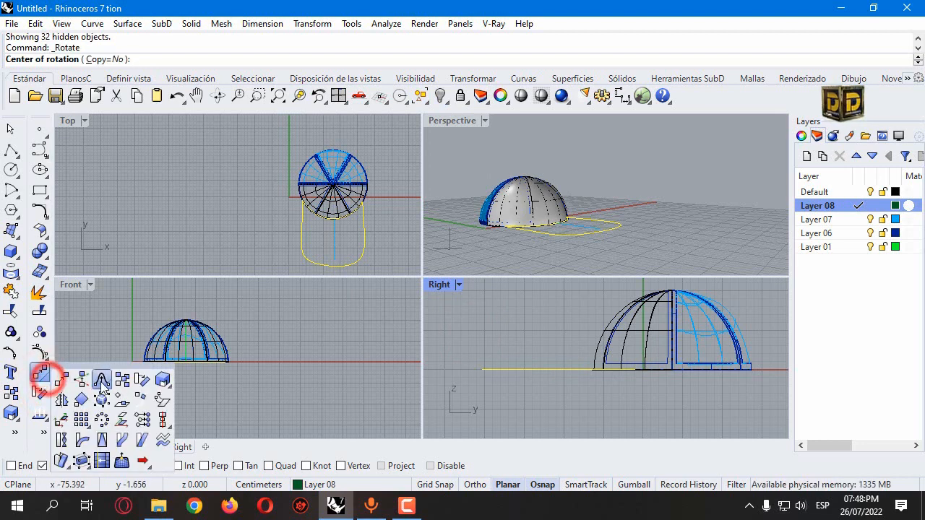
left_click(83, 440)
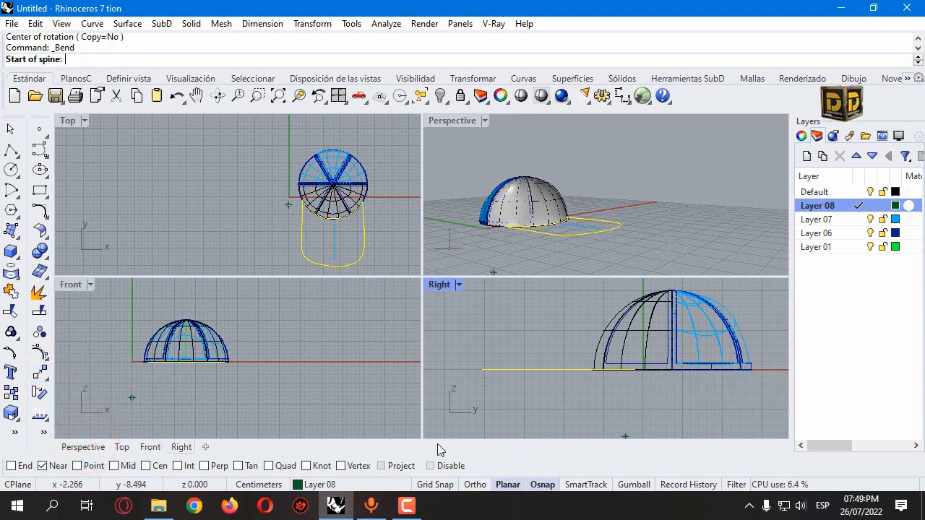
left_click(432, 465)
left_click(636, 372)
left_click(482, 373)
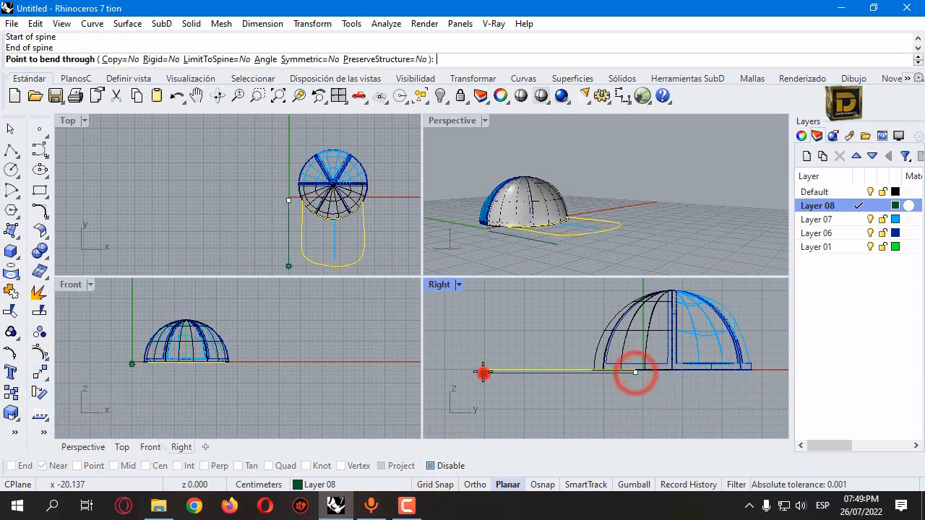
left_click(482, 357)
Try to bend both extension curves a second time in the Right view so that the front tip curves downward
key("Return")
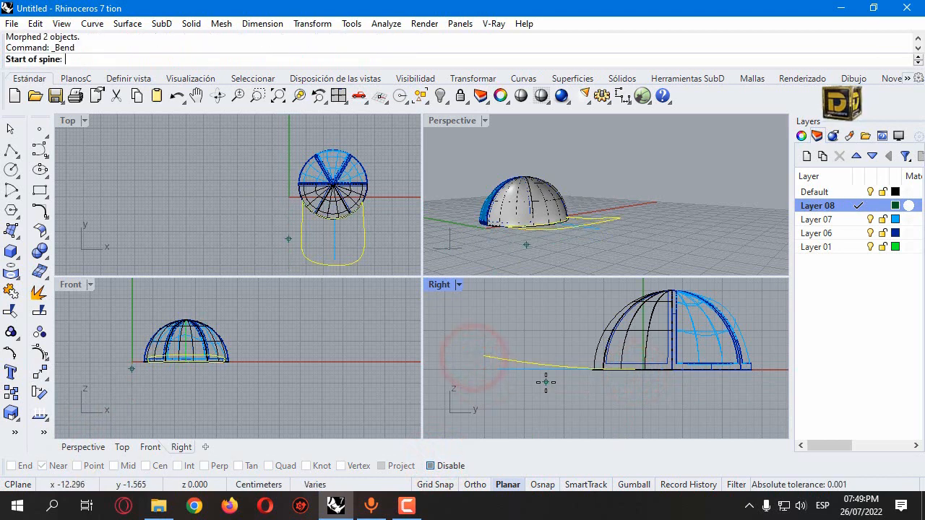
left_click(554, 367)
left_click(459, 351)
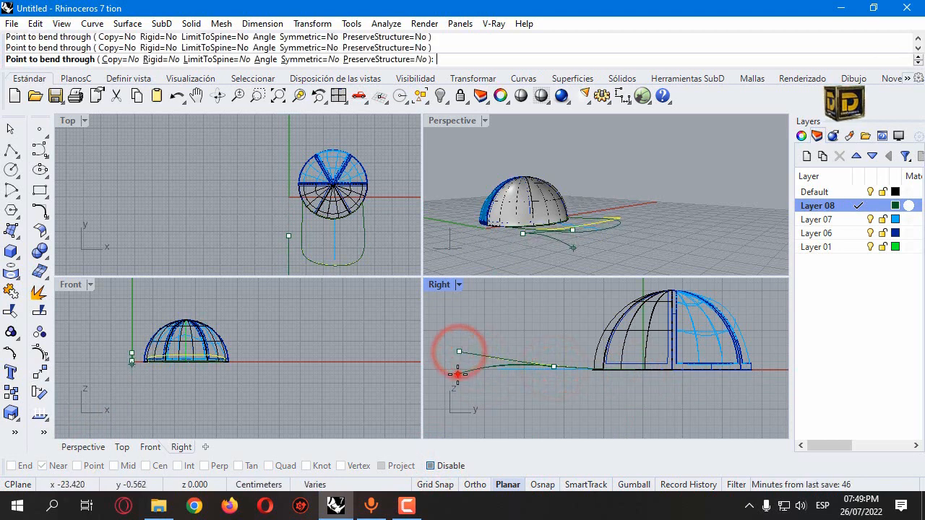
left_click(457, 374)
key("ctrl+z")
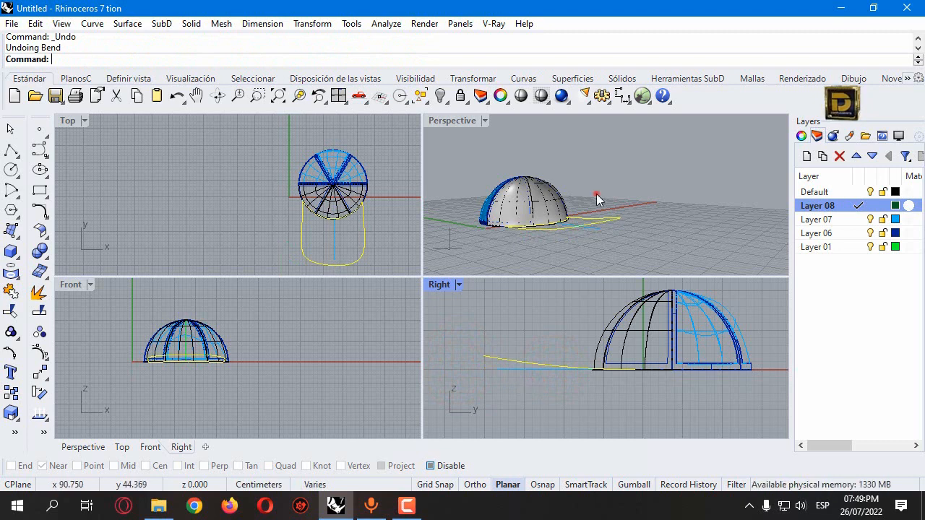
Select only the outer outline curve of the front extension and turn on its control points
left_click(597, 199)
left_click(610, 218)
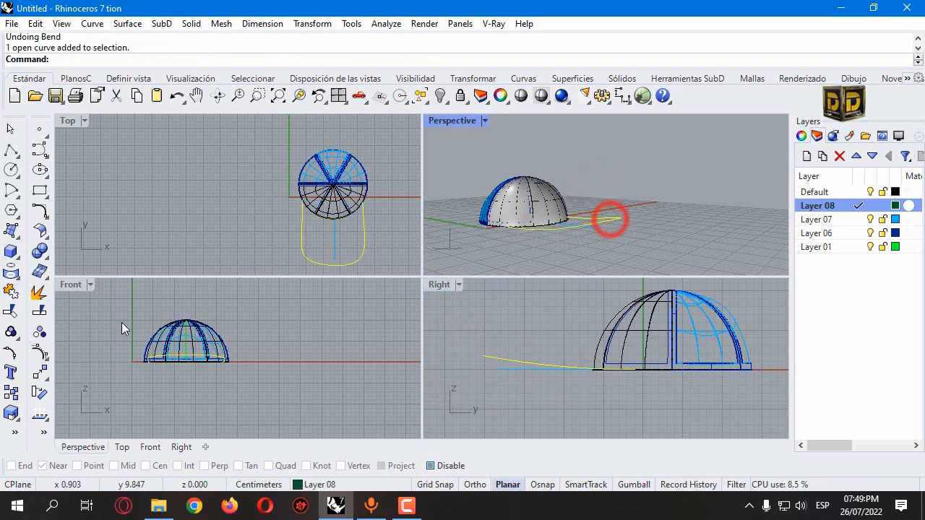
left_click(40, 352)
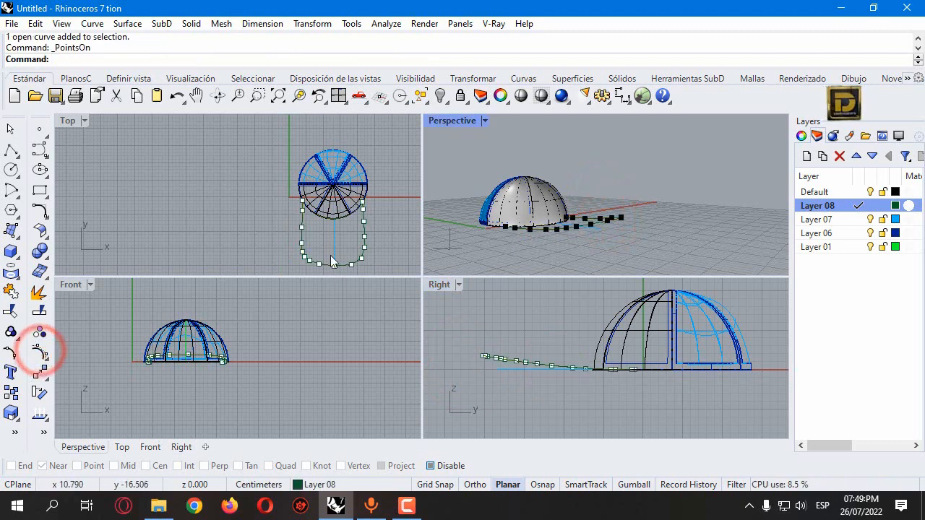
In the Top view, shift the control point just left of the outline's front middle slightly forward
scroll(331, 262, "up", 8)
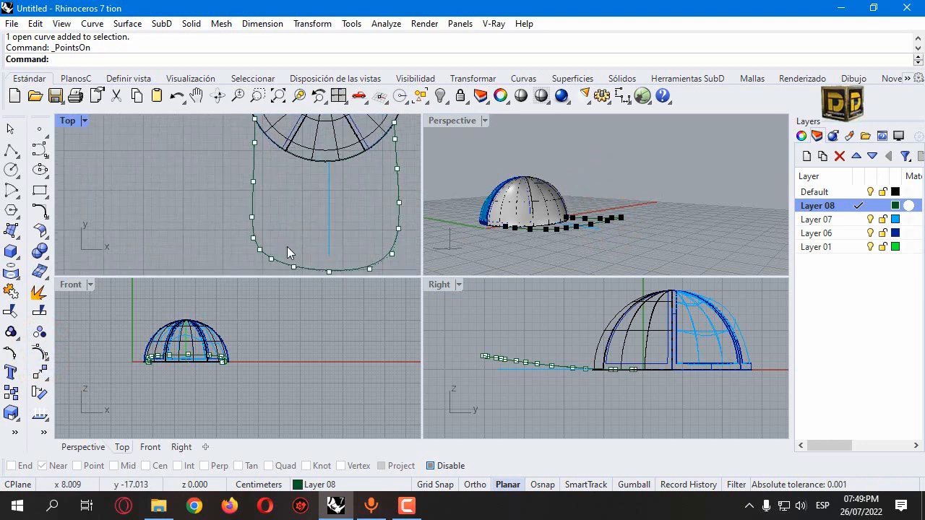
left_click_drag(287, 246, 346, 233)
scroll(331, 212, "up", 2)
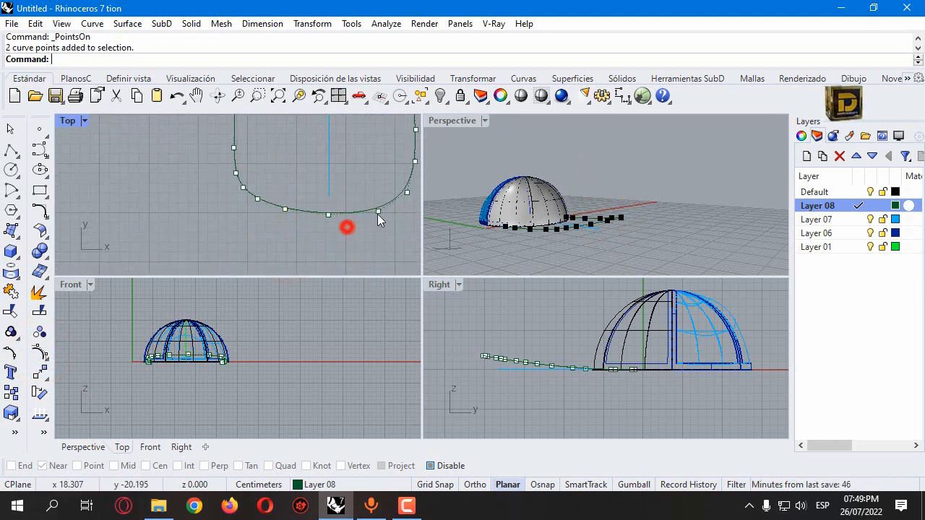
left_click_drag(284, 209, 336, 227)
scroll(284, 219, "up", 4)
scroll(257, 221, "down", 4)
scroll(263, 216, "down", 1)
key("ctrl+z")
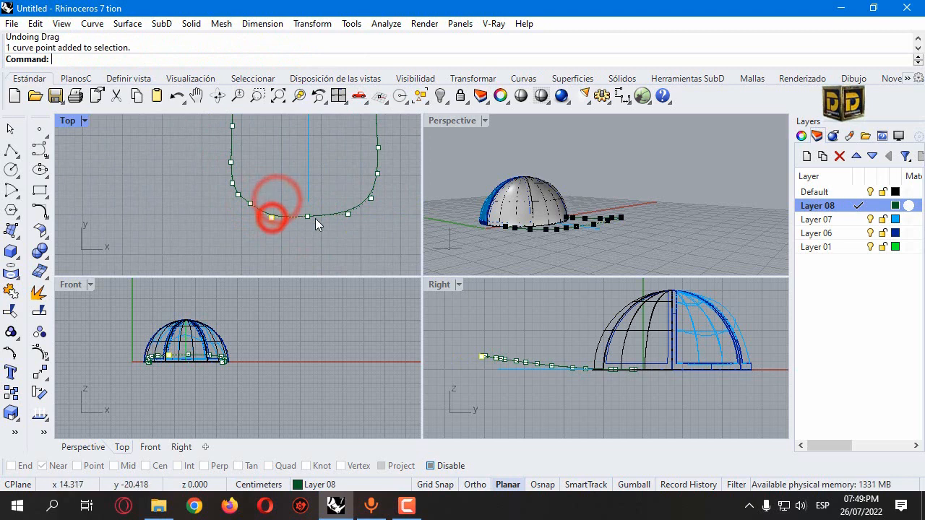
Select the three front control points of the outline curve and raise them together in the Front view
left_click(307, 216, "shift")
left_click(346, 215, "shift")
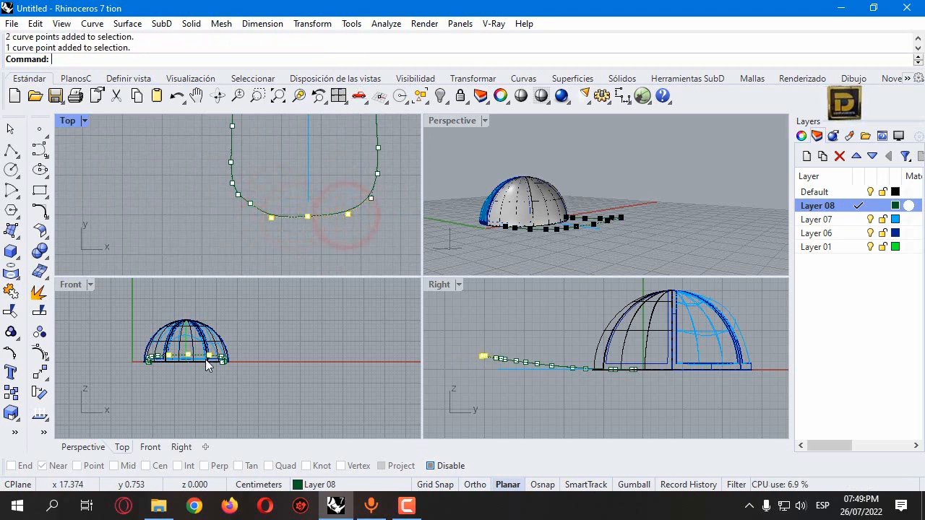
scroll(189, 366, "up", 6)
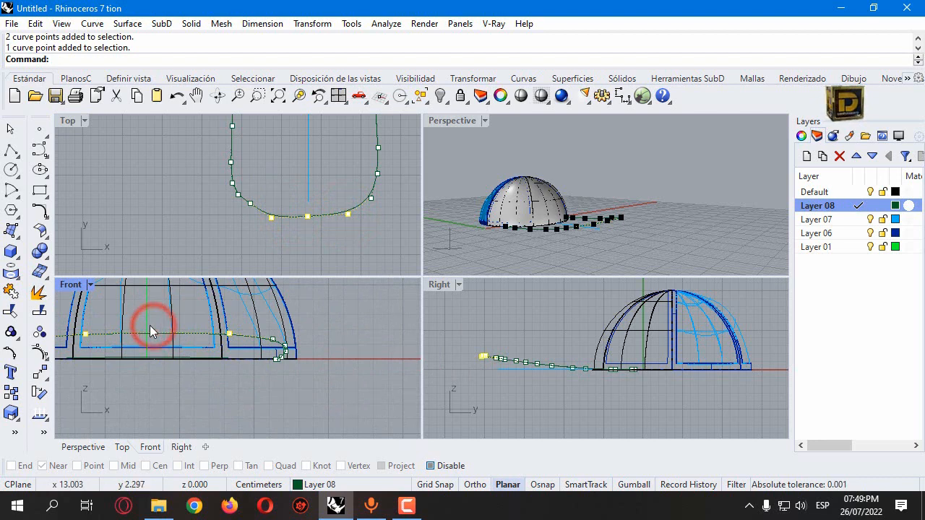
left_click_drag(152, 333, 153, 307)
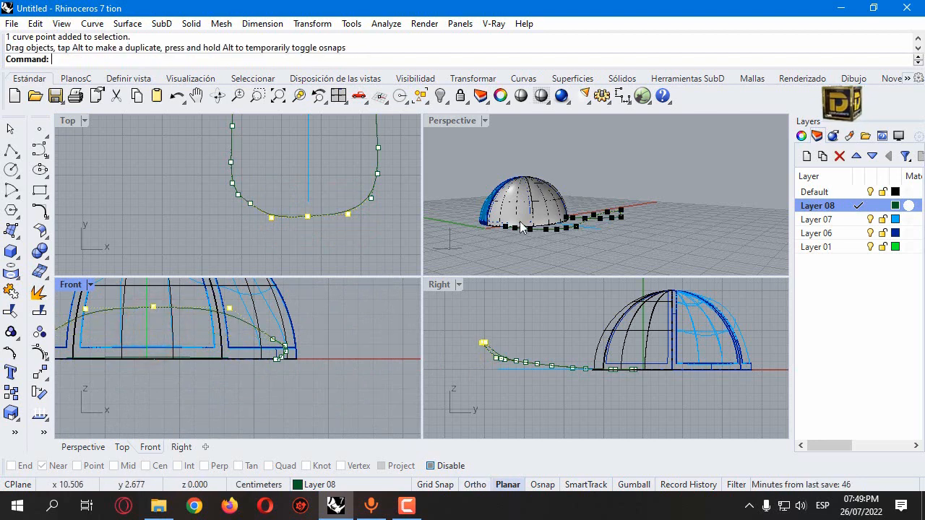
Check the raised tip in a maximized Perspective view and lower the three front points slightly in the Front view
double_click(452, 121)
mouse_move(473, 261)
right_mouse_down()
mouse_move(343, 253)
mouse_move(466, 253)
right_mouse_up()
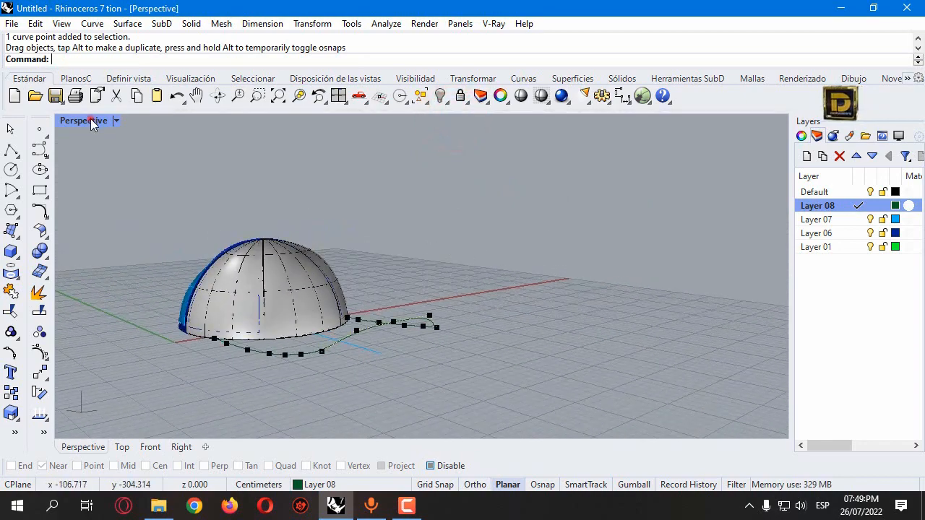
double_click(92, 122)
left_click_drag(153, 311, 154, 319, "shift")
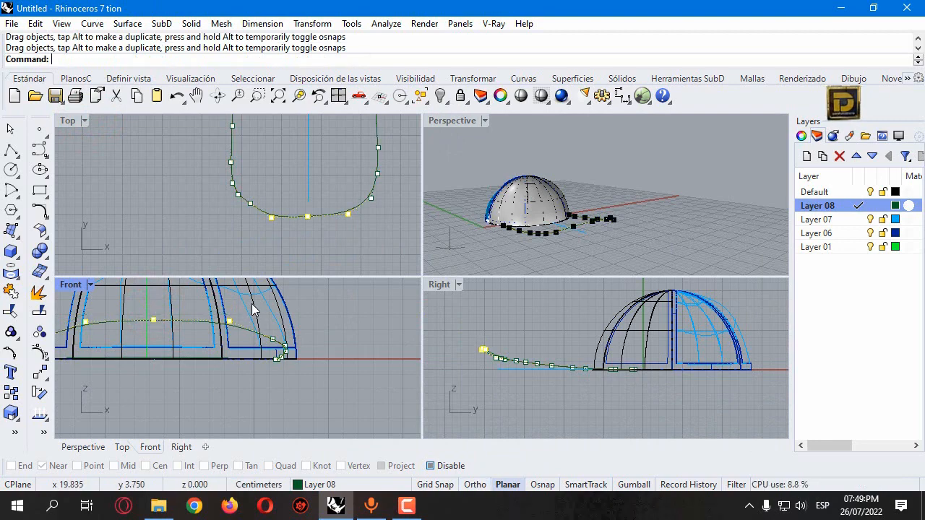